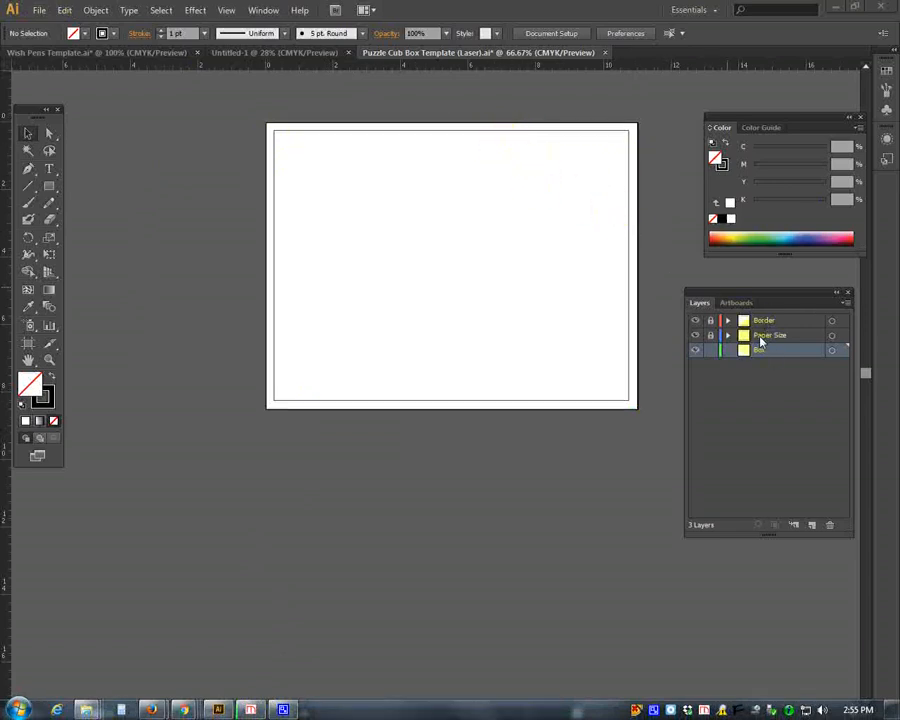
# - Hide the Layers panel and show it again
pyautogui.click(263, 10)
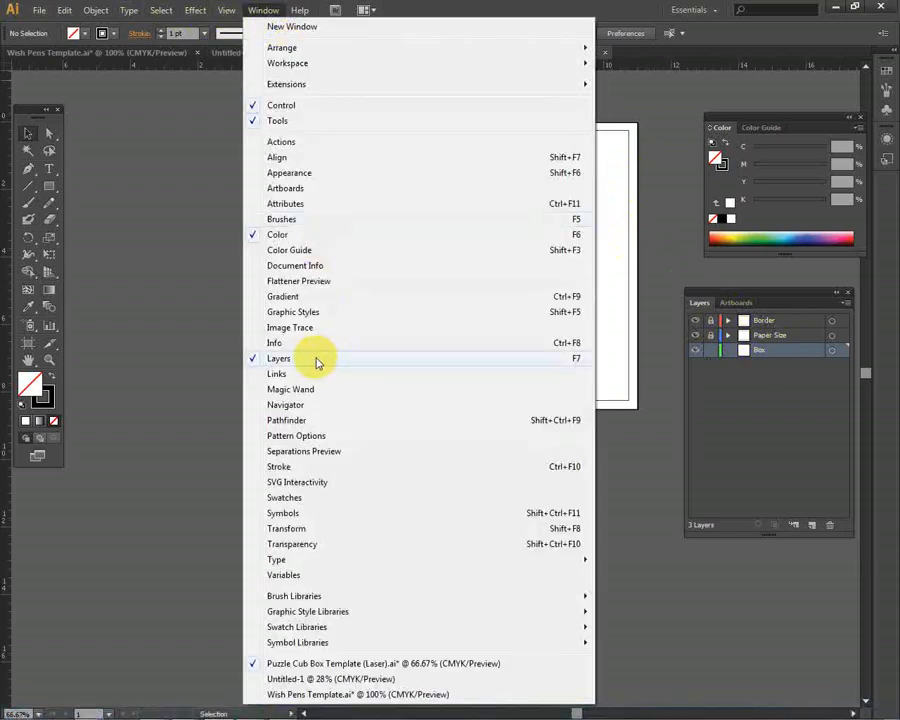
pyautogui.click(317, 362)
pyautogui.click(263, 10)
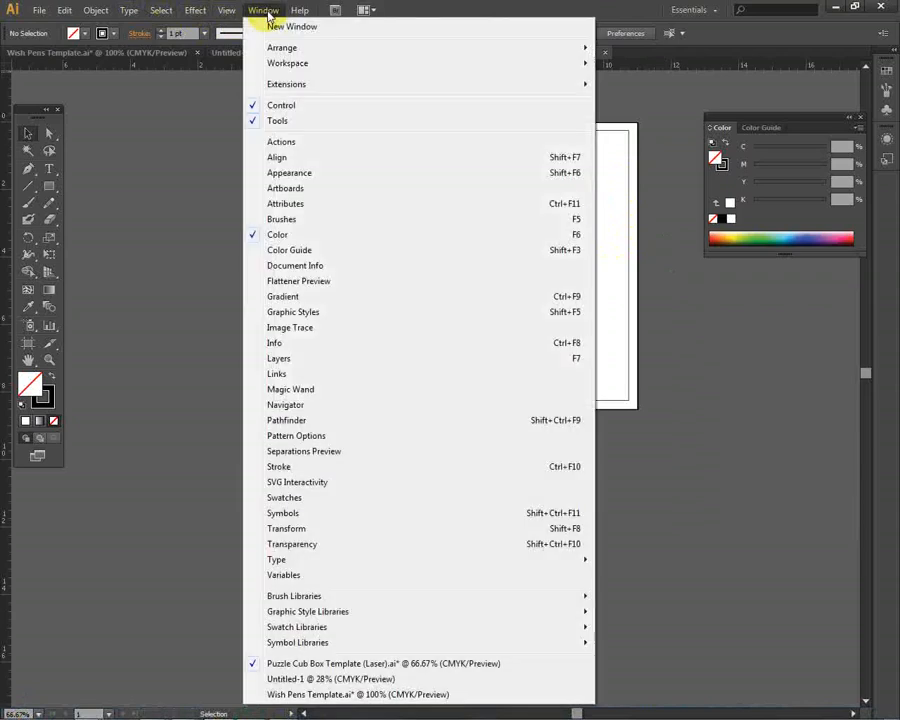
pyautogui.click(299, 359)
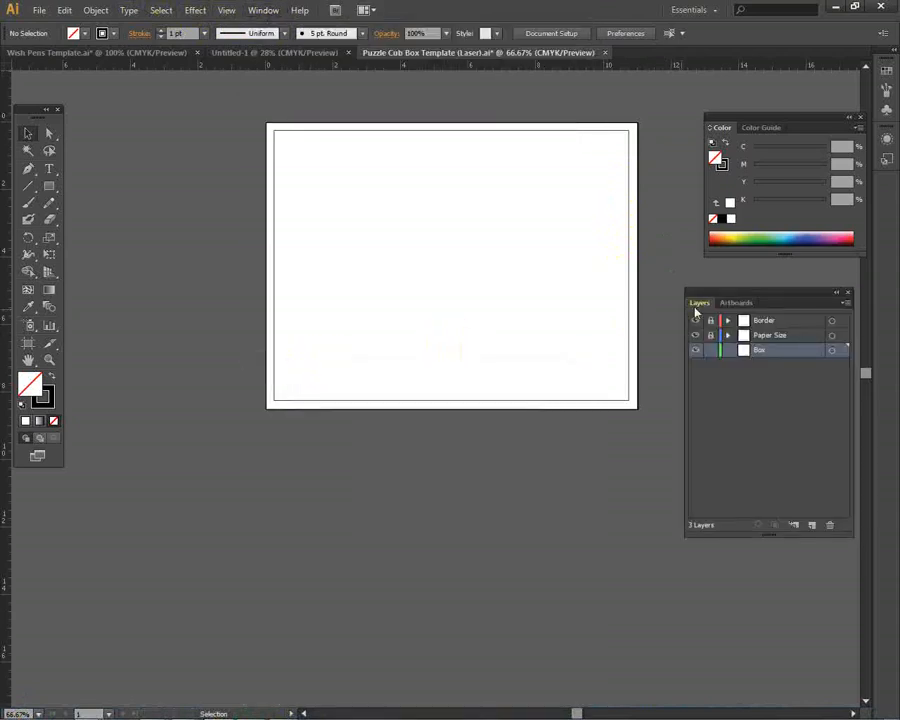
# - Activate the Pen tool and make the unlocked Box layer the active, targeted layer for drawing
pyautogui.click(821, 321)
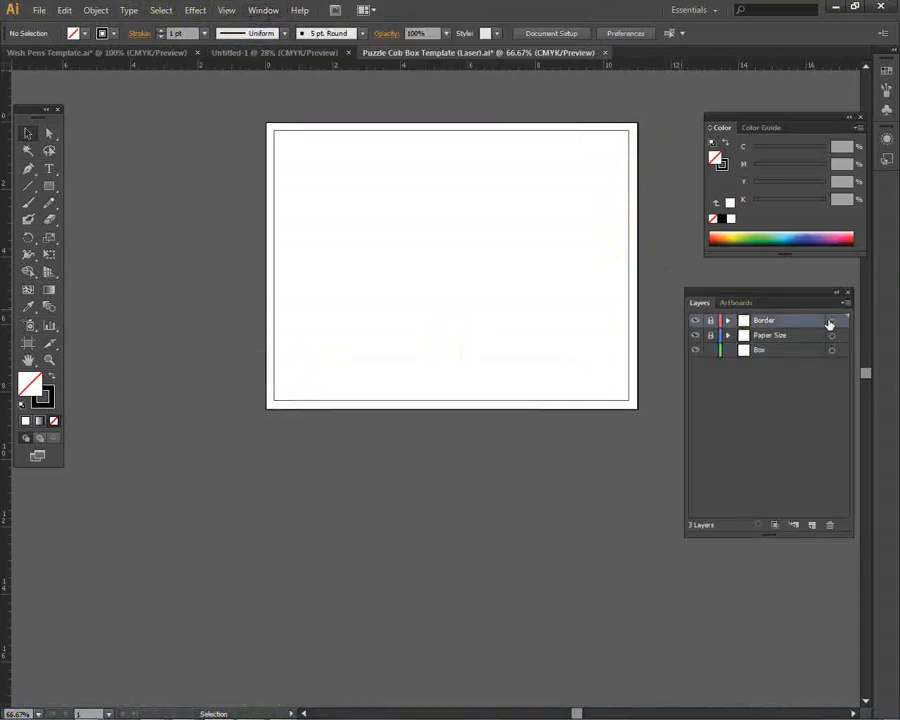
pyautogui.click(28, 169)
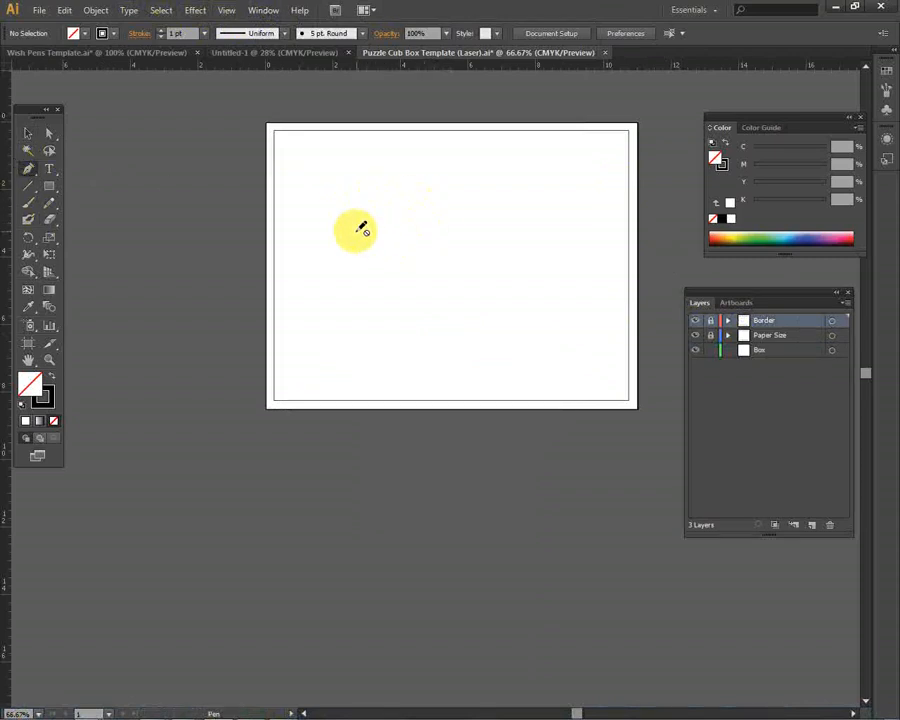
pyautogui.click(831, 350)
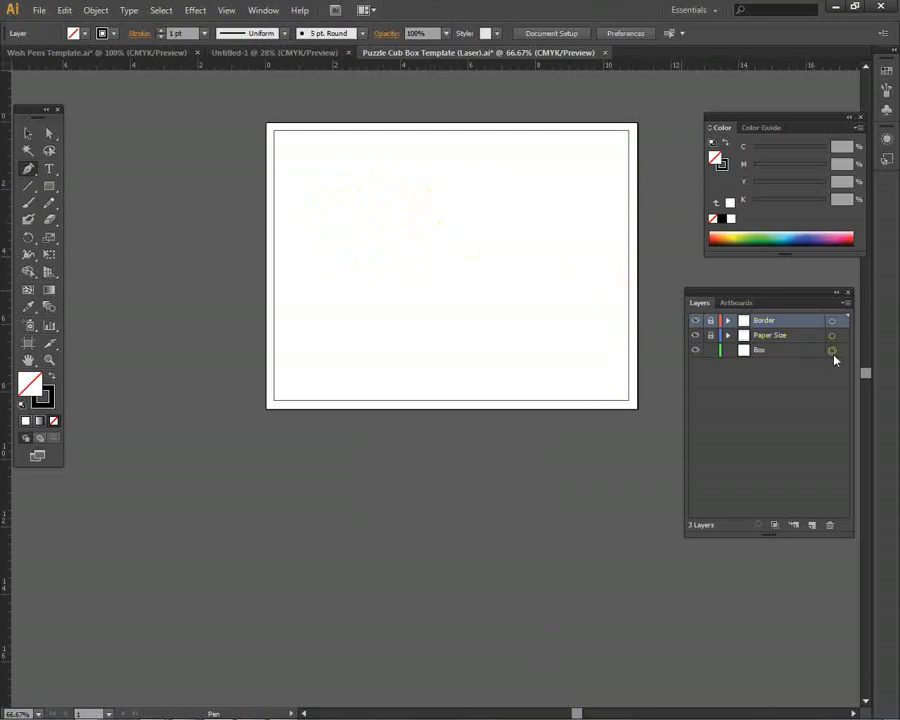
pyautogui.click(754, 352)
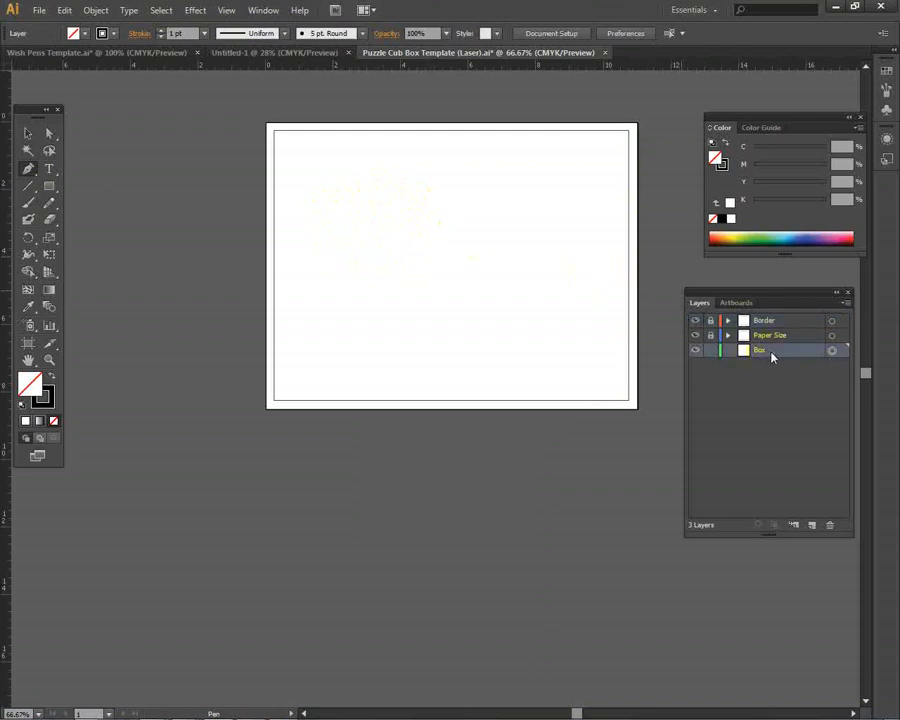
pyautogui.click(832, 350)
# - Hide the rulers and show them again, and check that their unit is inches
pyautogui.click(226, 10)
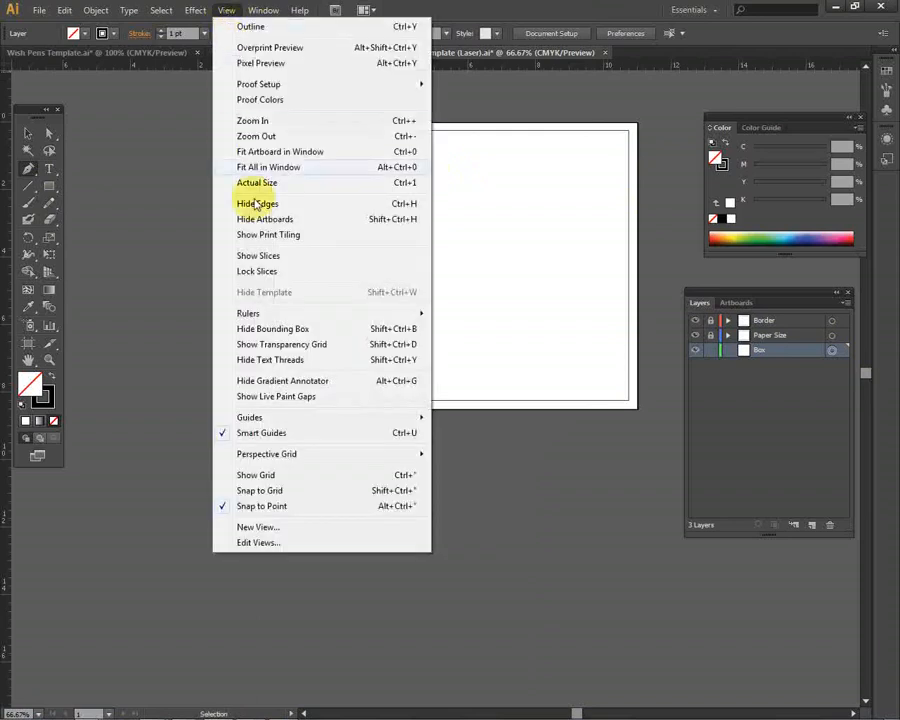
pyautogui.moveTo(267, 312)
pyautogui.click(138, 314)
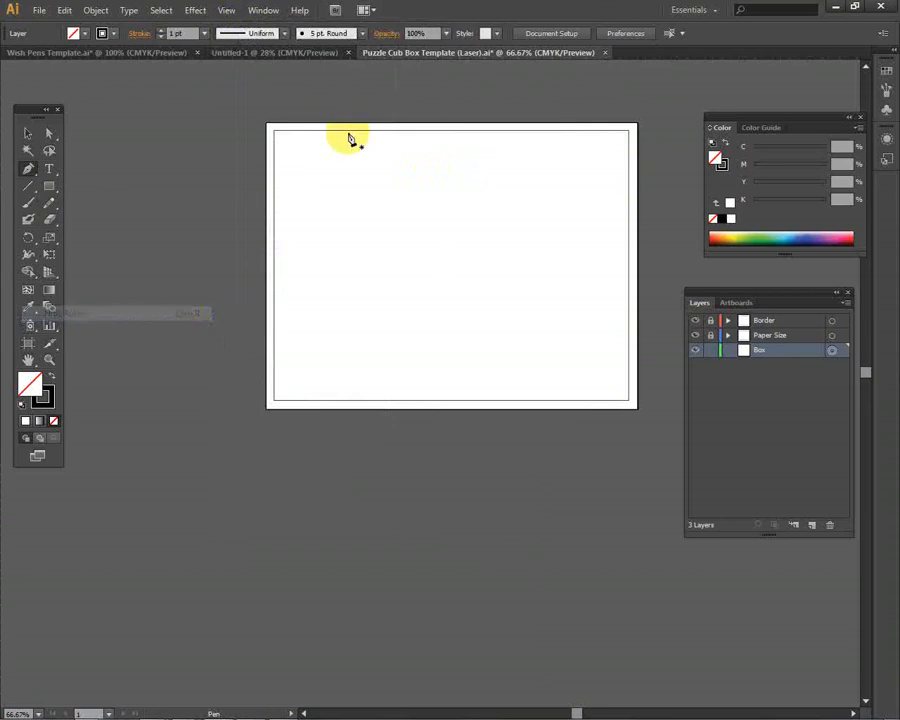
pyautogui.click(224, 12)
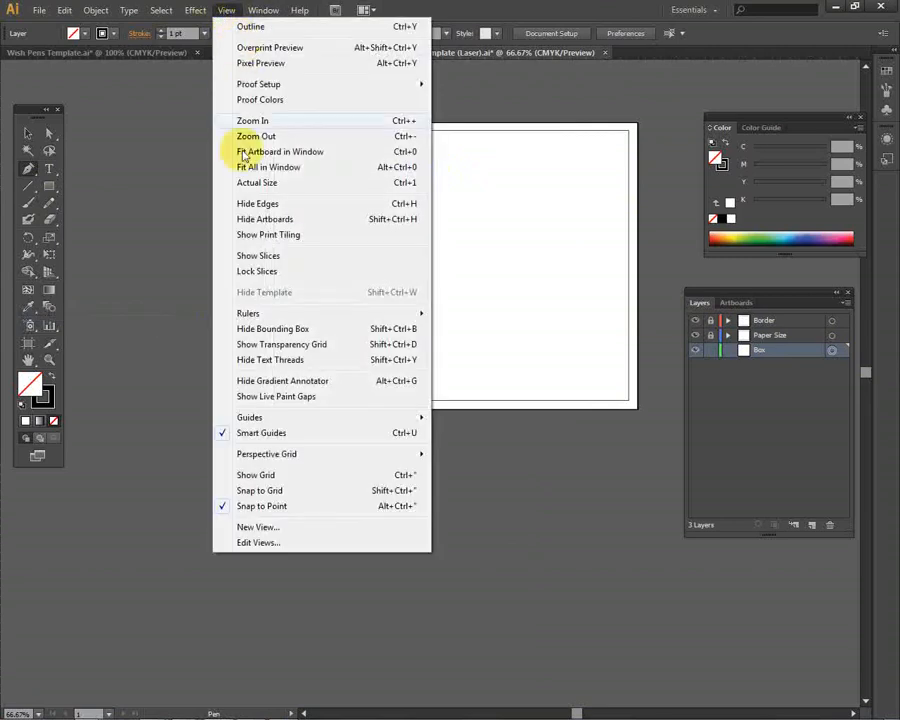
pyautogui.moveTo(247, 313)
pyautogui.click(138, 318)
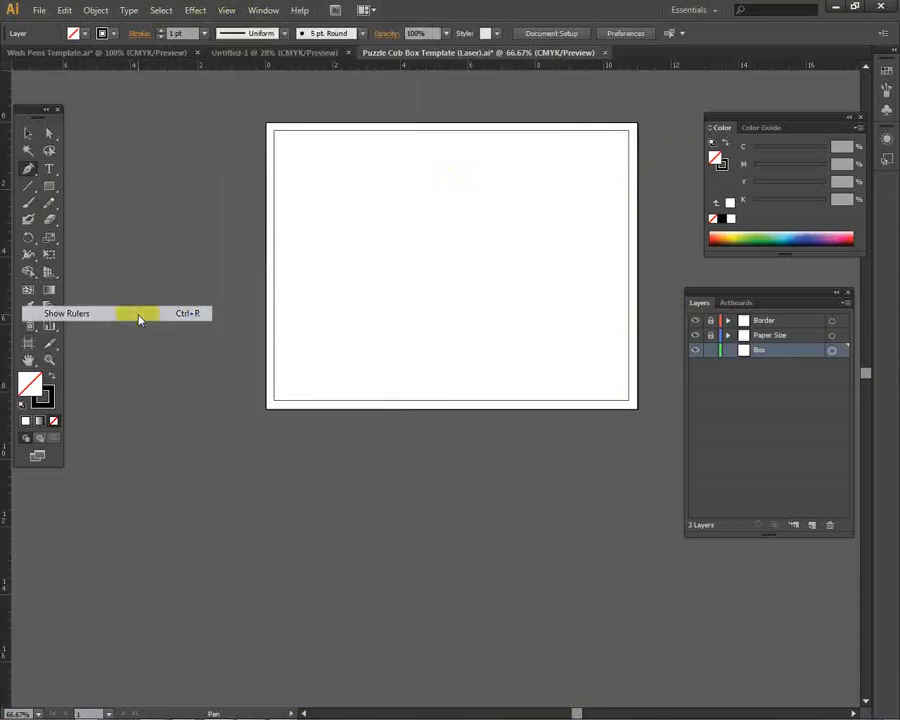
pyautogui.rightClick(336, 70)
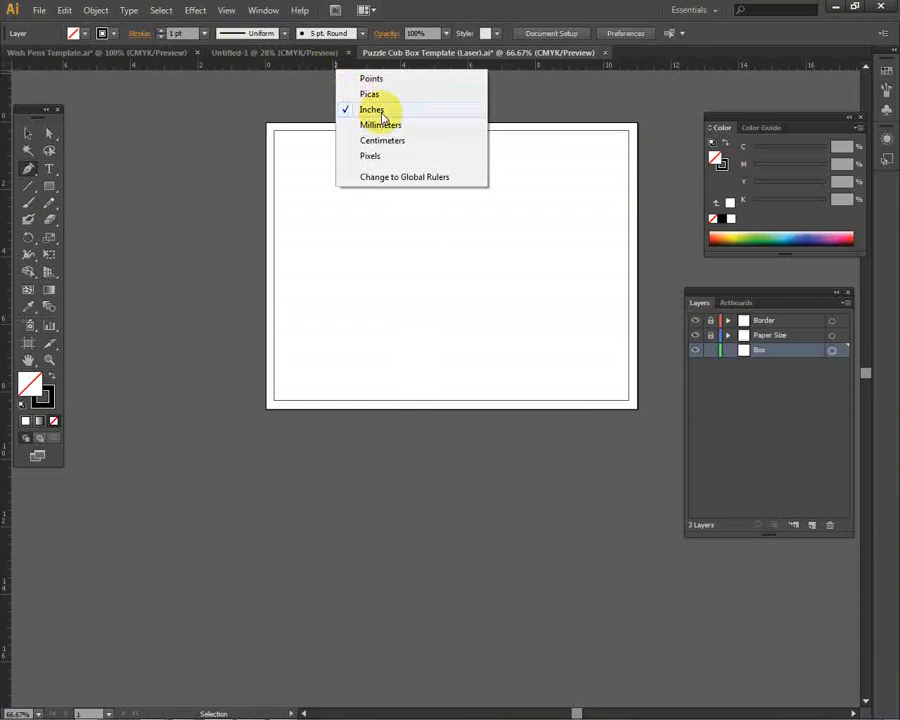
pyautogui.click(328, 192)
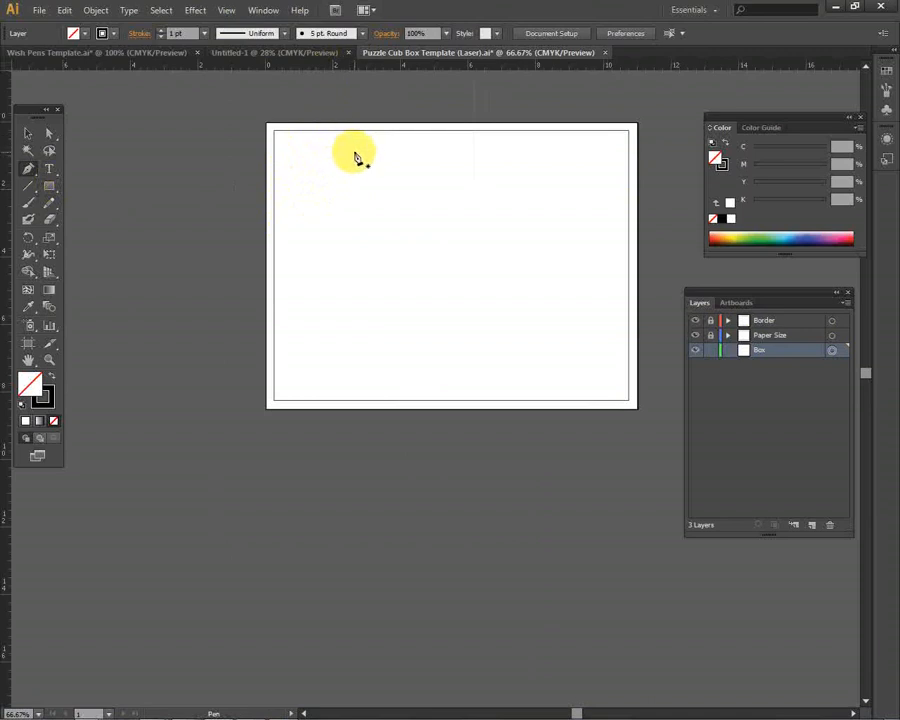
pyautogui.scroll(2, 364, 212)
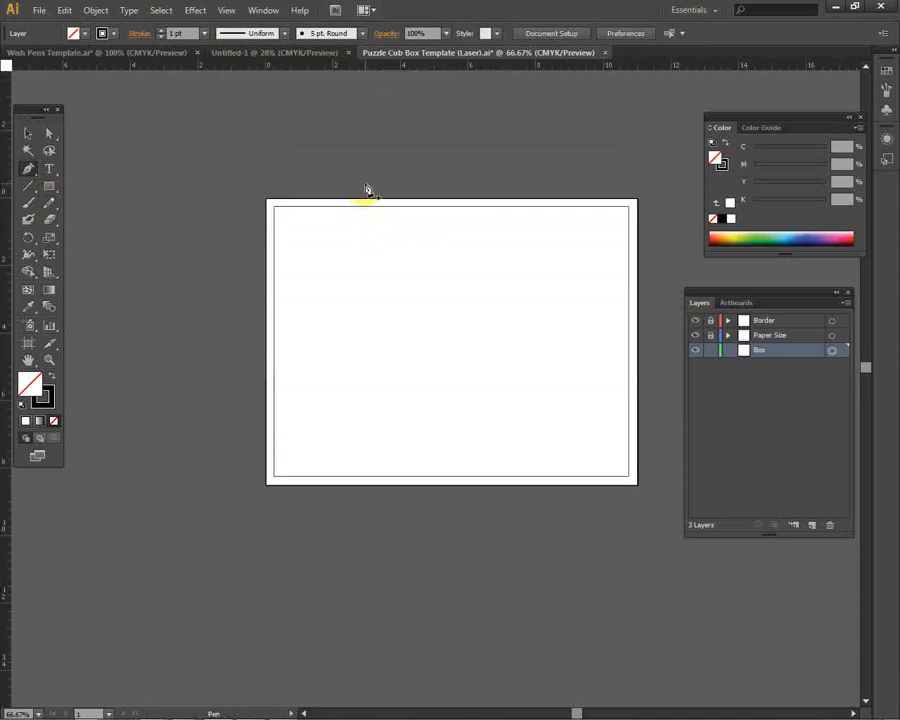
pyautogui.scroll(-2, 367, 190)
pyautogui.scroll(2, 367, 188)
pyautogui.scroll(-3, 367, 190)
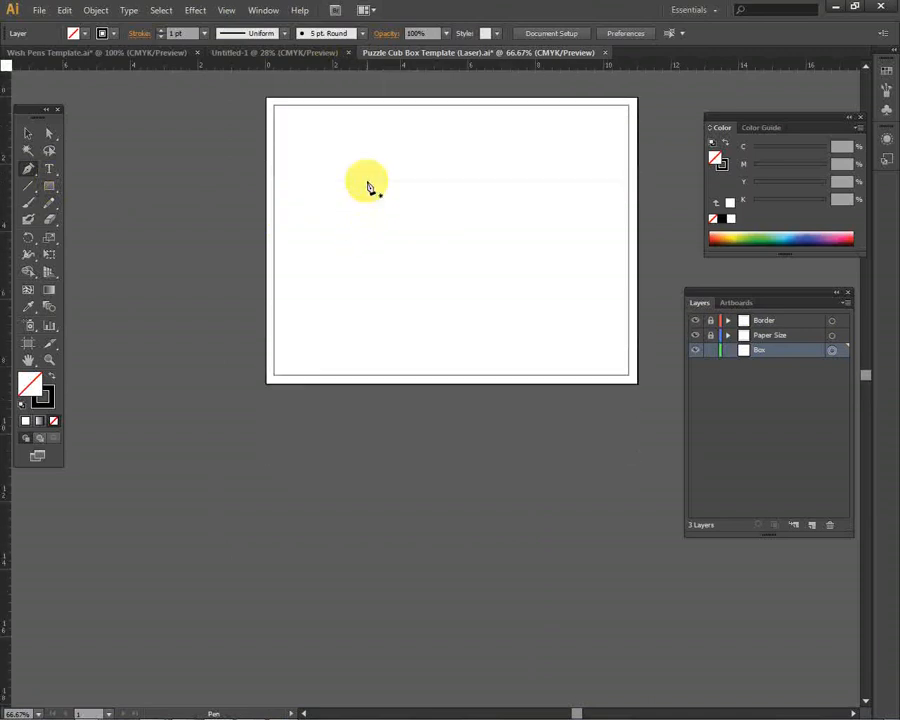
pyautogui.scroll(-1, 369, 189)
pyautogui.scroll(4, 372, 192)
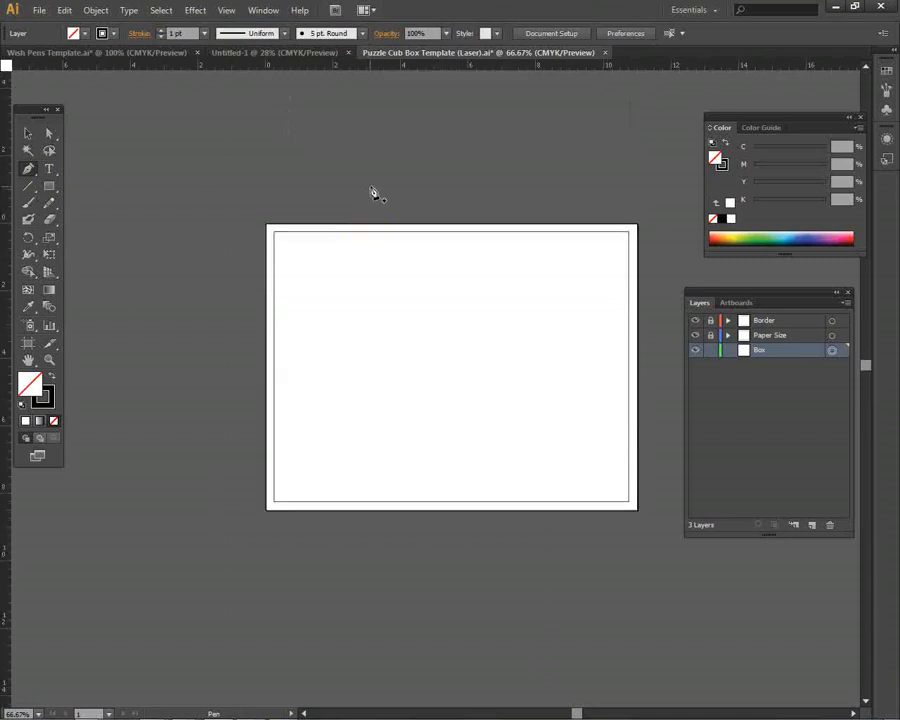
pyautogui.scroll(1, 372, 194)
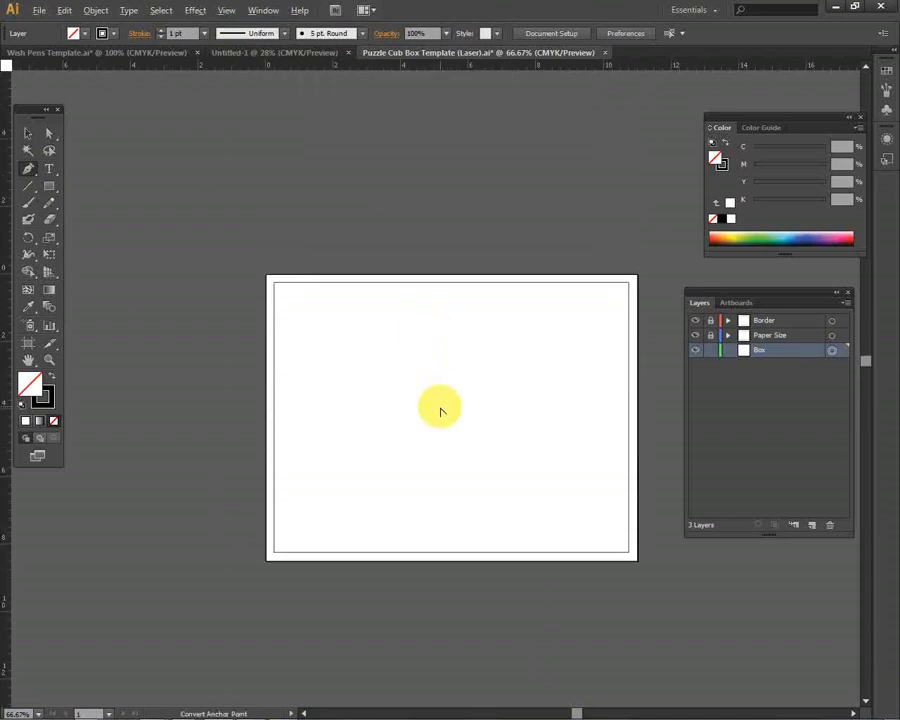
pyautogui.scroll(2, 441, 406)
pyautogui.scroll(-3, 441, 400)
pyautogui.scroll(2, 442, 395)
pyautogui.press('alt')
pyautogui.hscroll(2, 444, 374)
pyautogui.hscroll(-3, 444, 374)
pyautogui.hscroll(1, 448, 372)
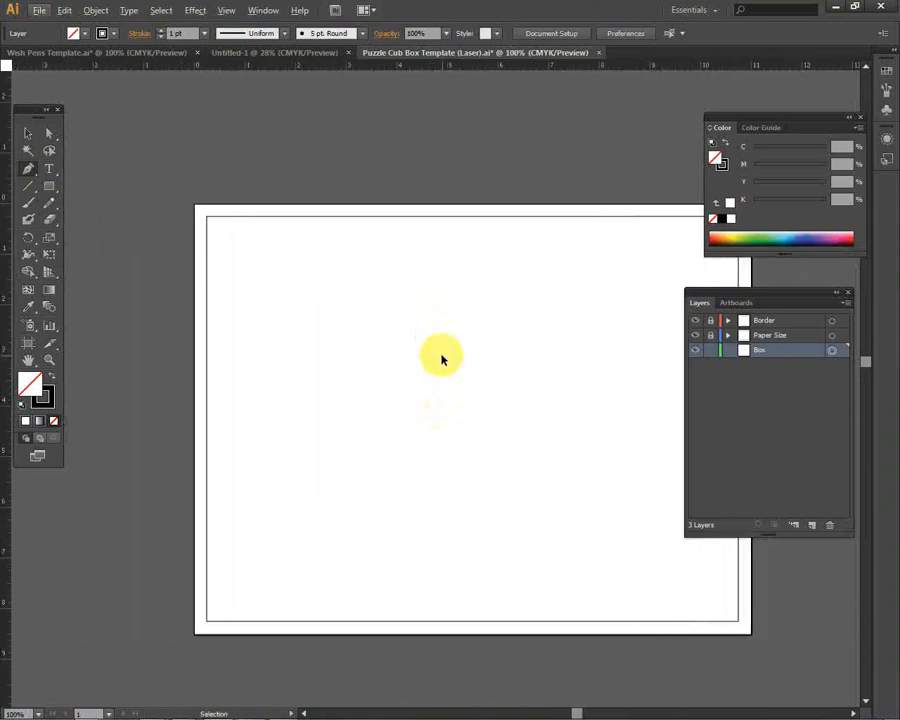
pyautogui.hscroll(2, 440, 358)
pyautogui.hscroll(1, 444, 358)
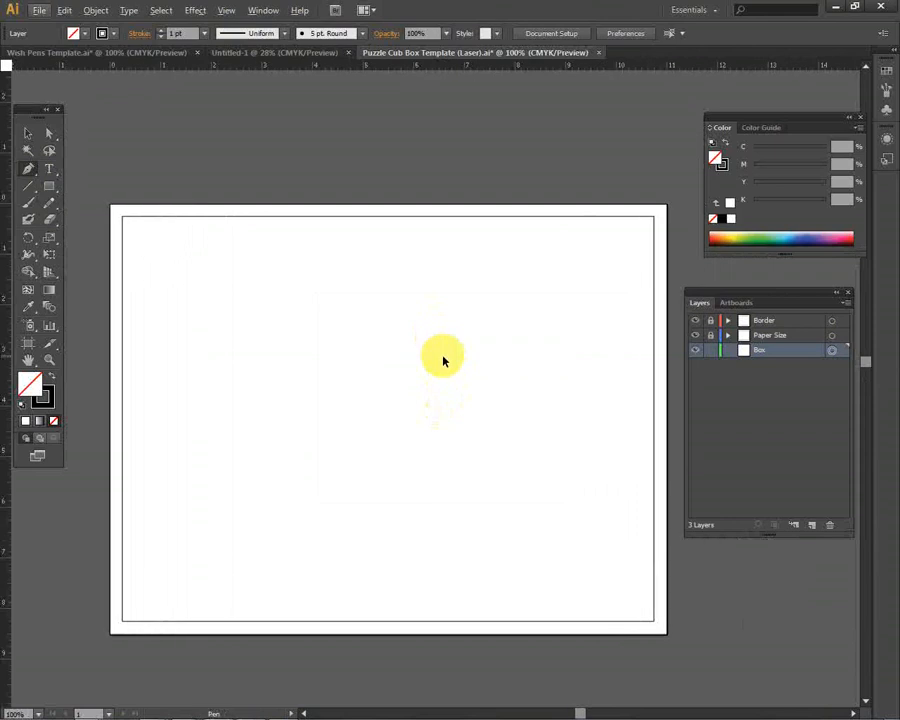
pyautogui.scroll(1, 444, 358)
pyautogui.scroll(2, 446, 356)
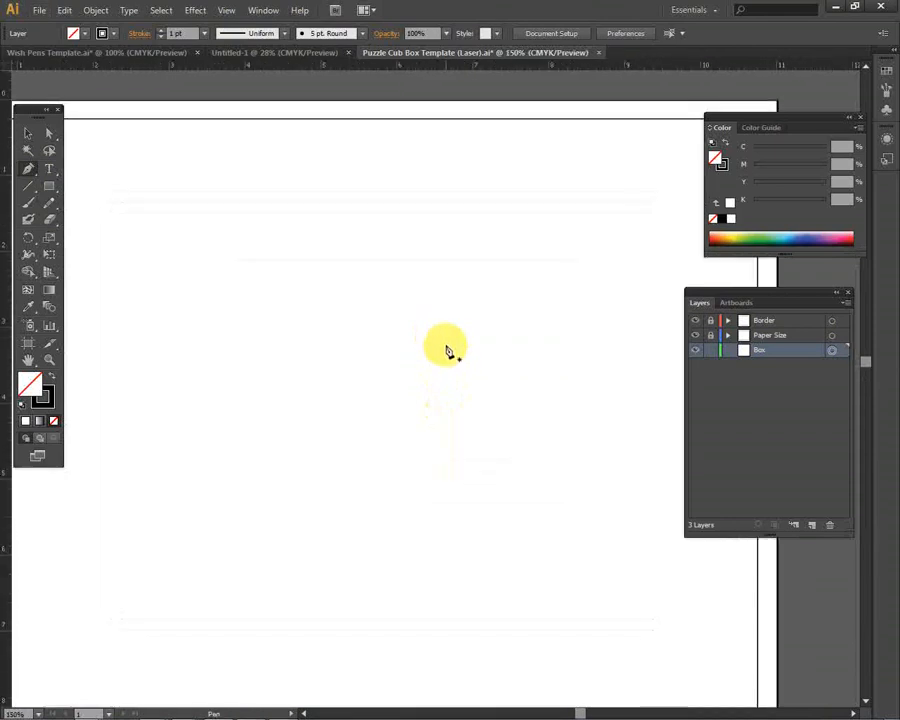
pyautogui.scroll(-2, 446, 344)
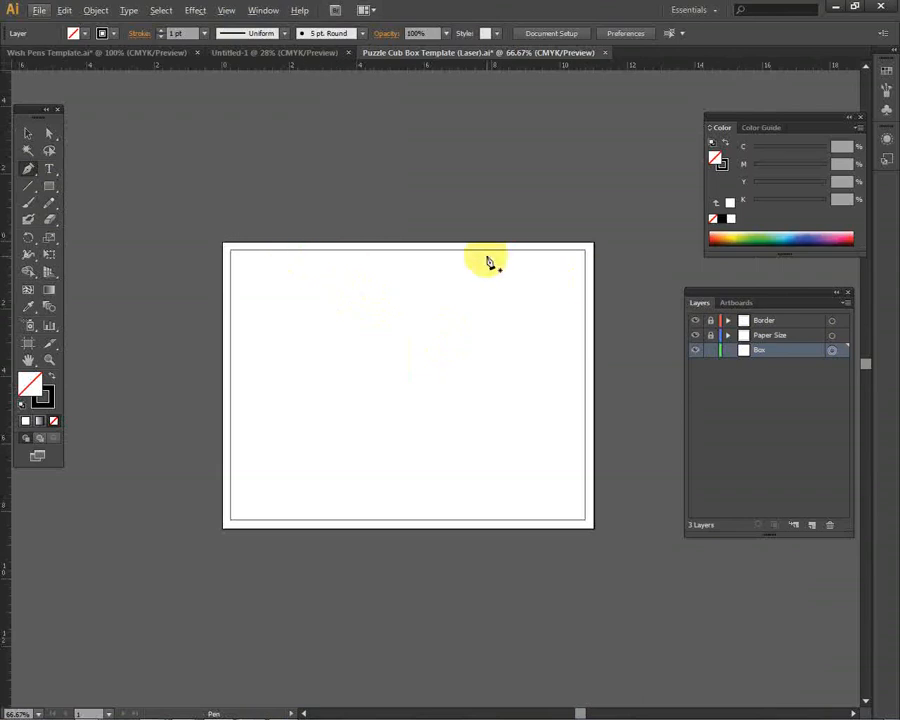
# - Draw a Pen path in the artboard's upper-left area, running 2.25 in horizontally to the right and 1.25 in straight down
pyautogui.click(28, 180)
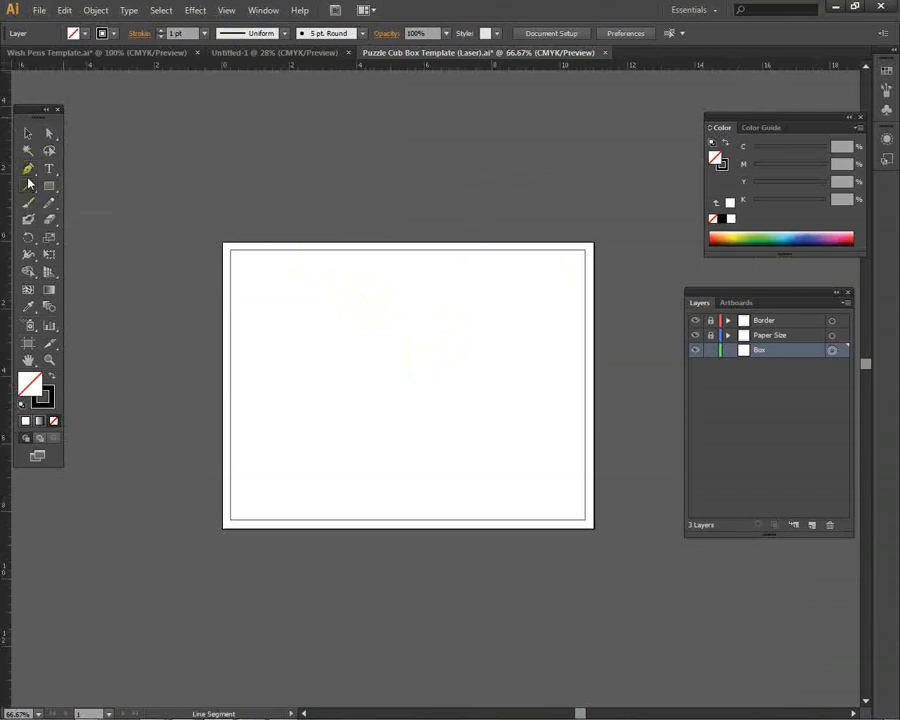
pyautogui.click(28, 172)
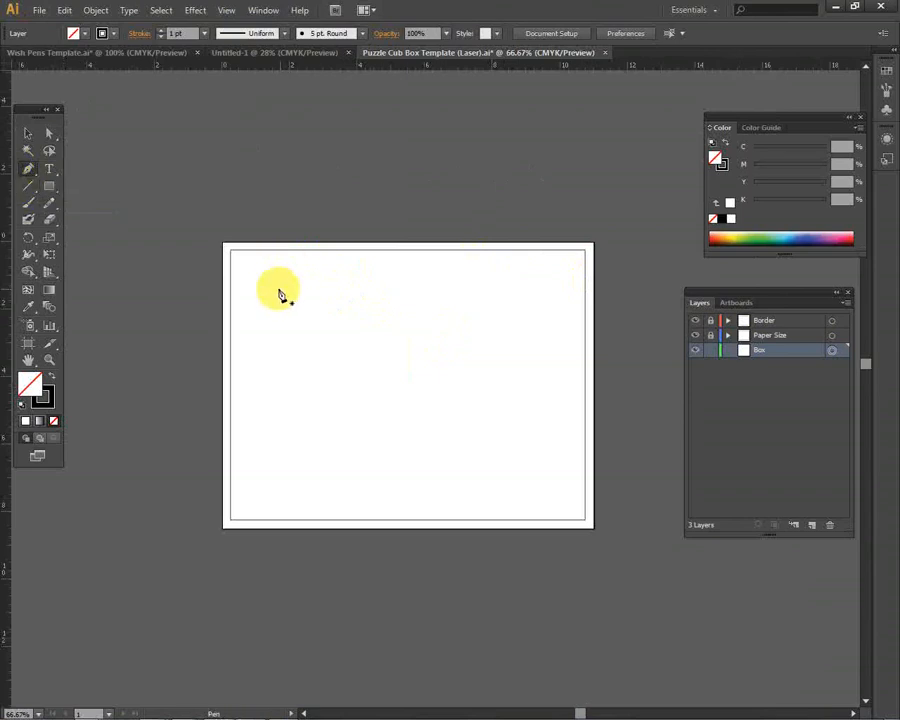
pyautogui.scroll(1, 277, 273)
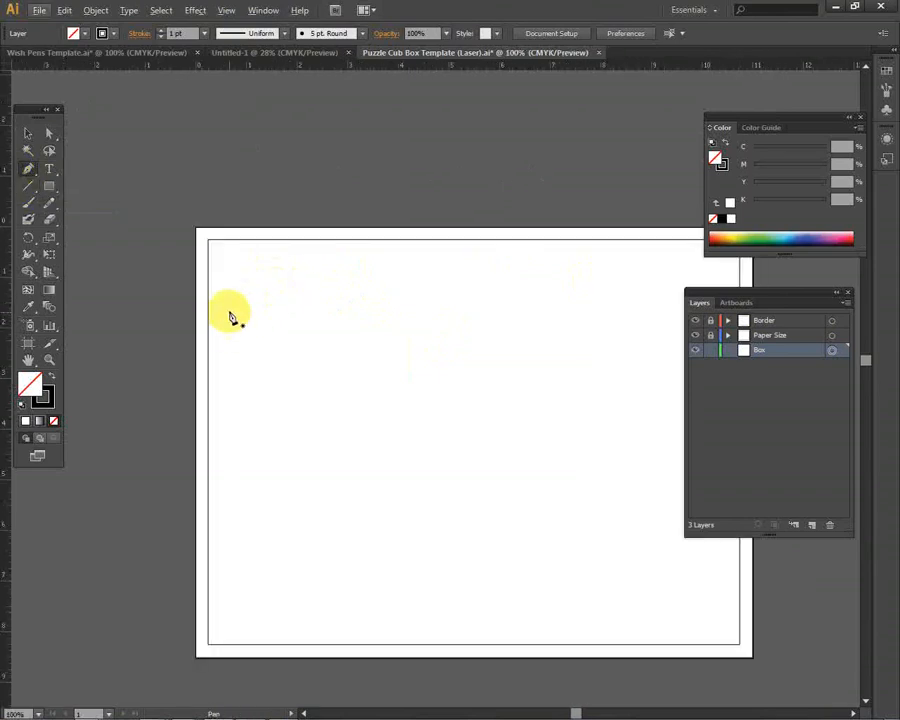
pyautogui.moveTo(230, 316); pyautogui.dragTo(346, 318)
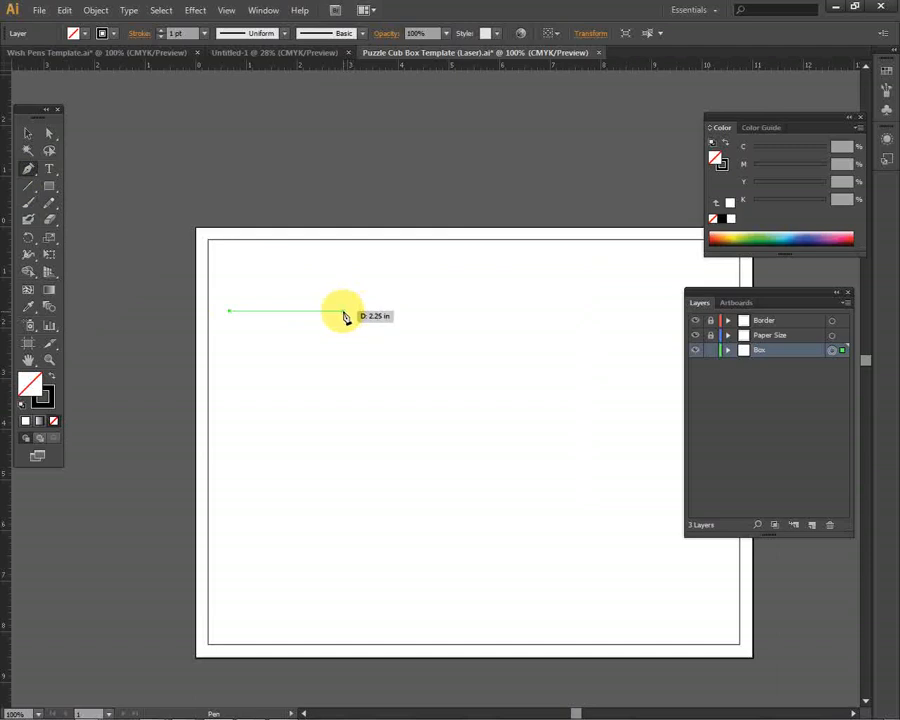
pyautogui.click(344, 312)
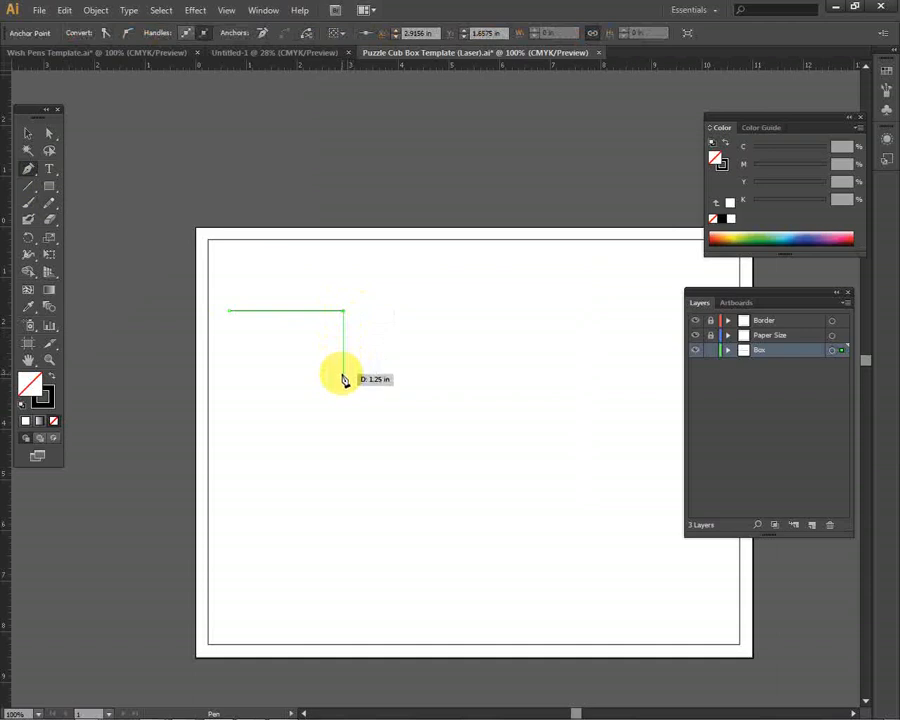
pyautogui.click(343, 373)
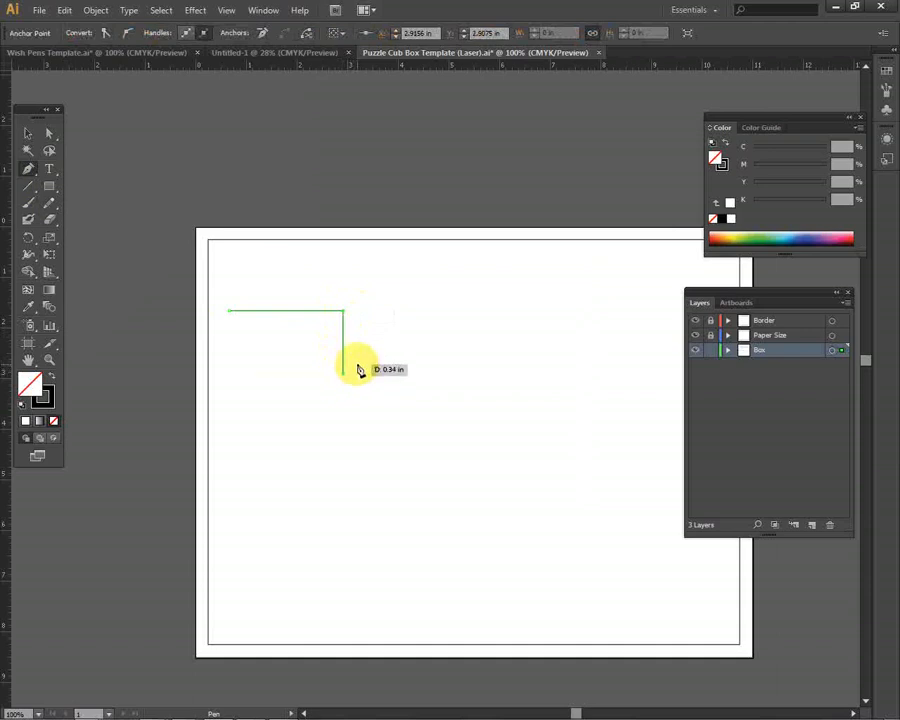
# - Add a horizontal line segment 2.25 in long at 0° from the lower end of the vertical line
pyautogui.click(28, 189)
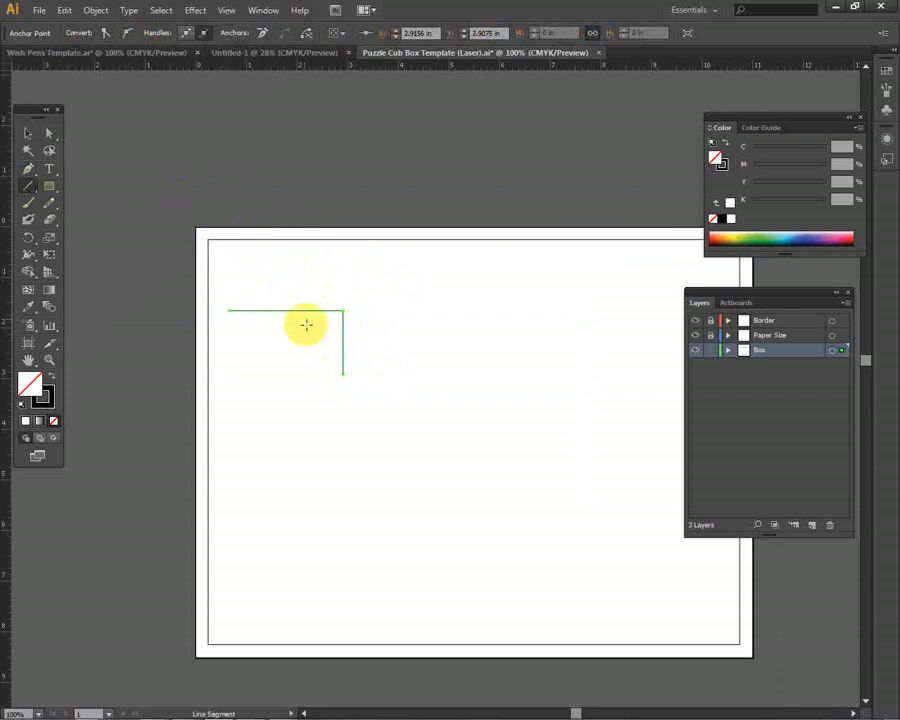
pyautogui.scroll(2, 342, 371)
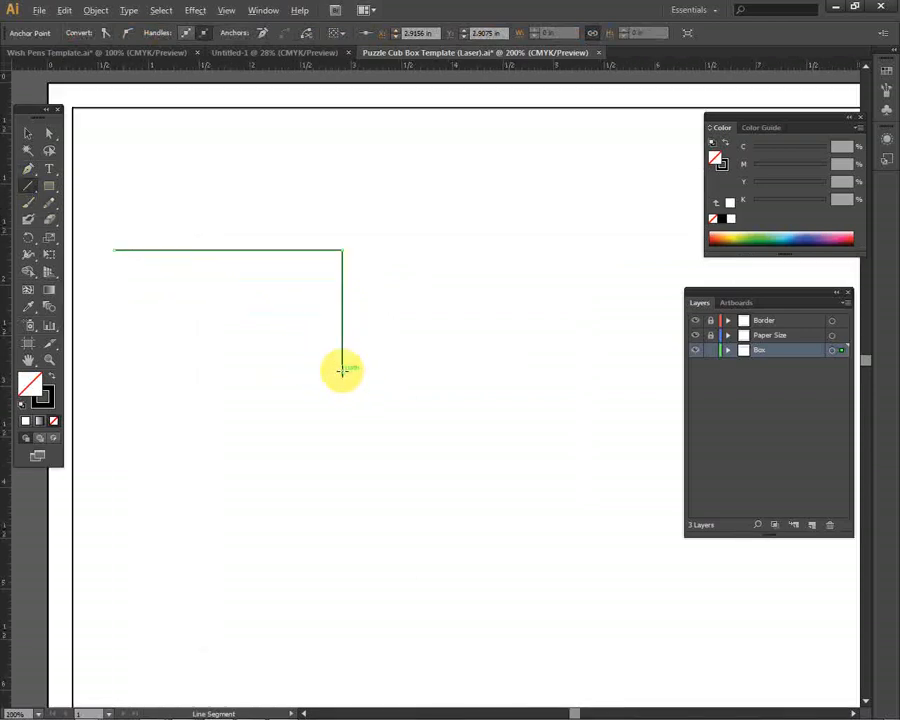
pyautogui.scroll(1, 342, 371)
pyautogui.scroll(1, 342, 371)
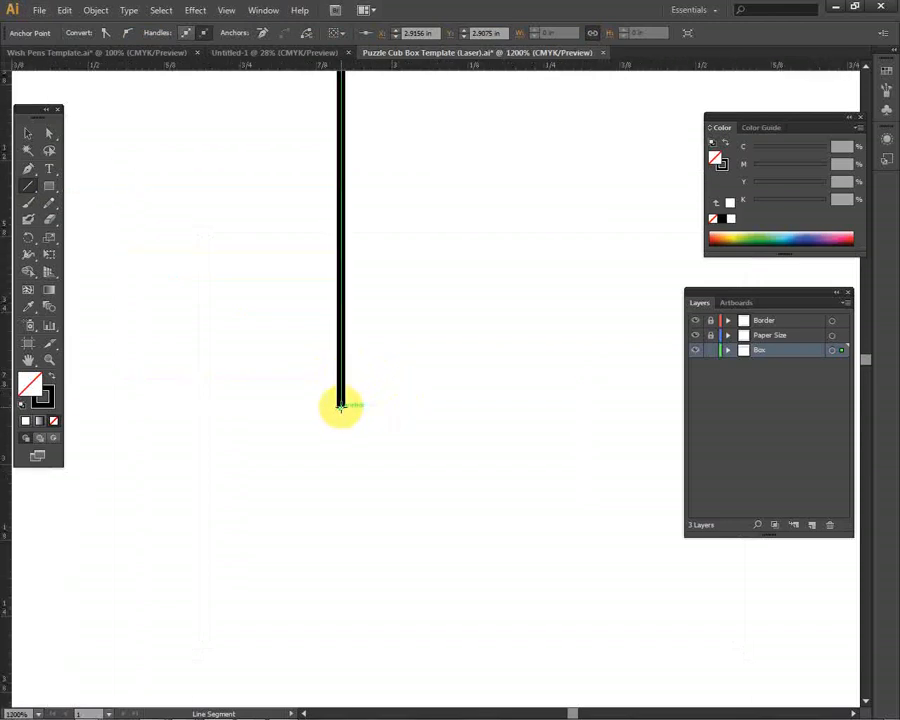
pyautogui.scroll(-4, 342, 405)
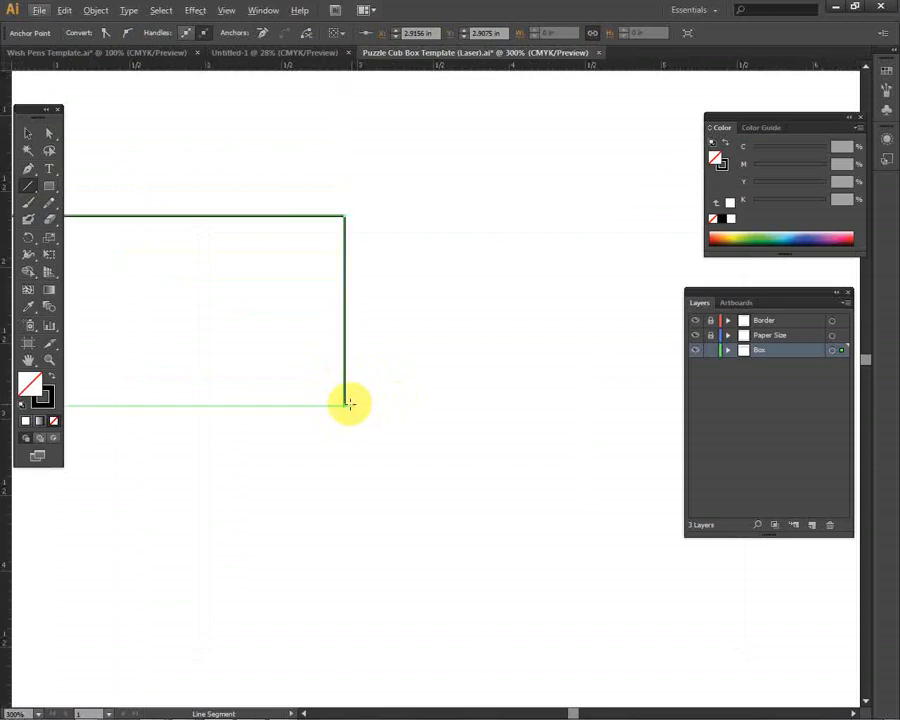
pyautogui.click(343, 404)
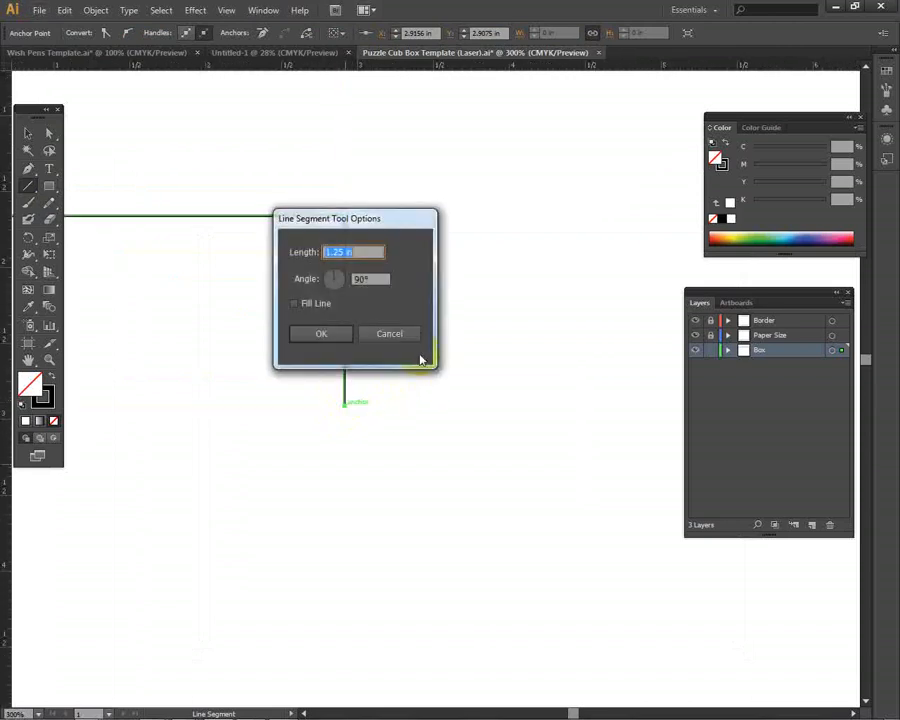
pyautogui.press('Tab')
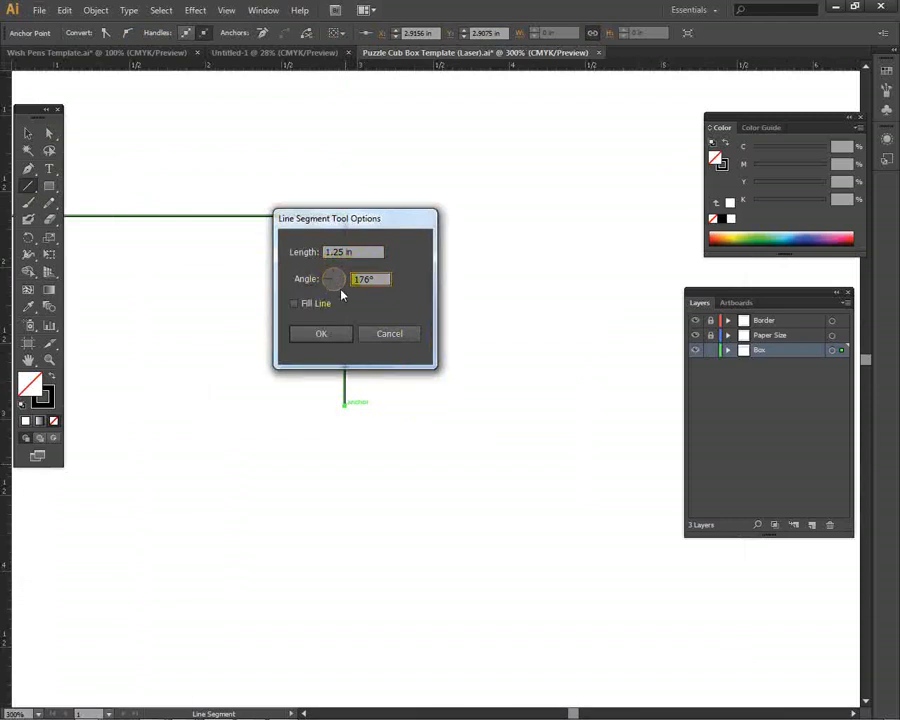
pyautogui.click(335, 291)
pyautogui.moveTo(355, 251); pyautogui.dragTo(292, 251)
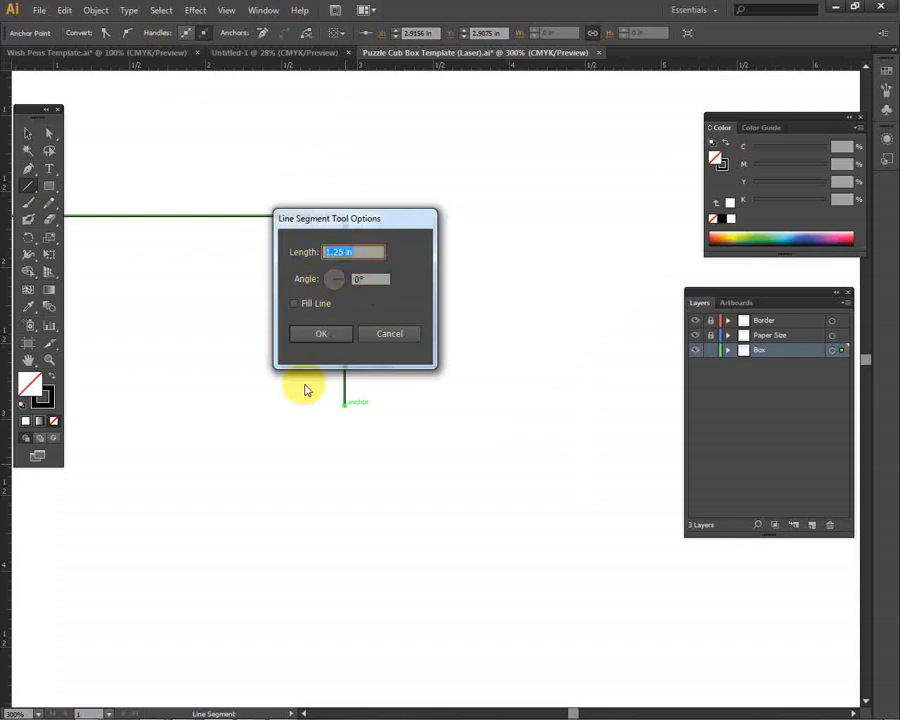
pyautogui.write('2.25')
pyautogui.press('Return')
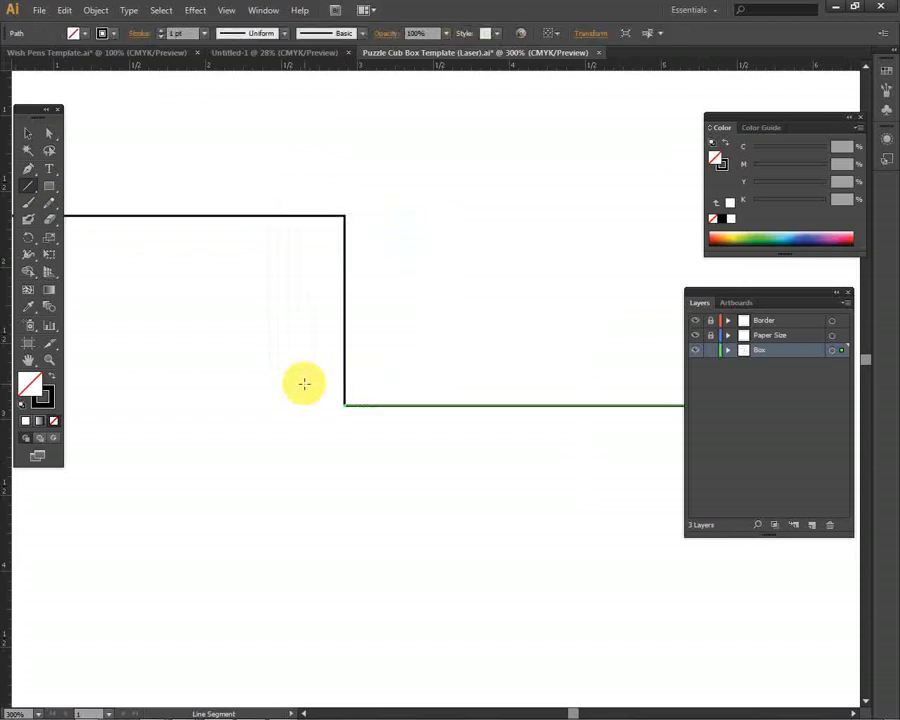
# - Add a vertical line segment 1.25 in long at 90° from the right end of the lower horizontal line
pyautogui.scroll(-2, 456, 350)
pyautogui.scroll(1, 539, 369)
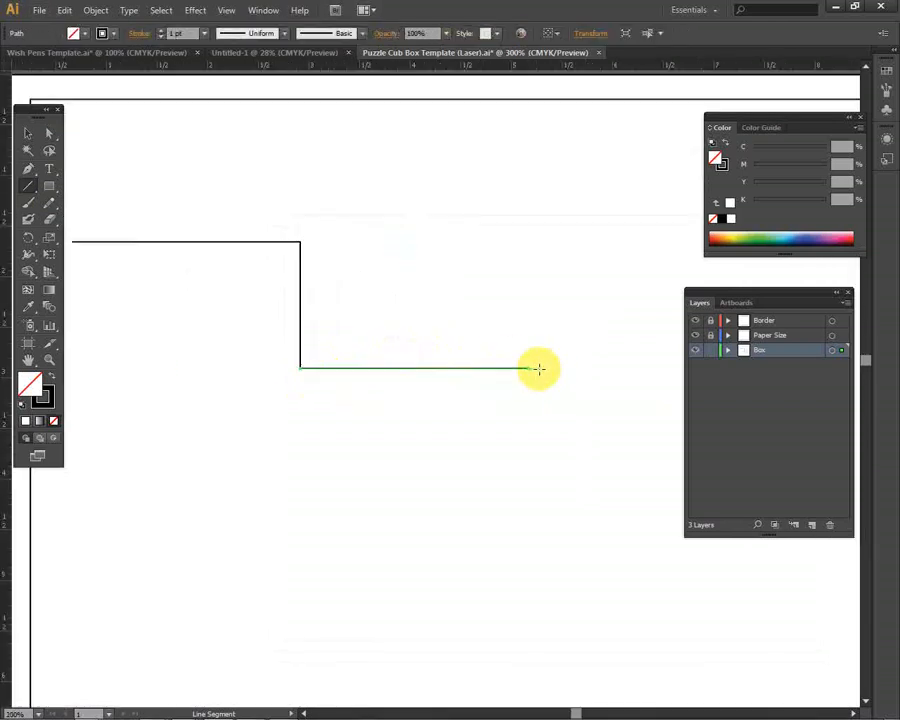
pyautogui.scroll(1, 474, 364)
pyautogui.scroll(2, 494, 366)
pyautogui.scroll(3, 499, 370)
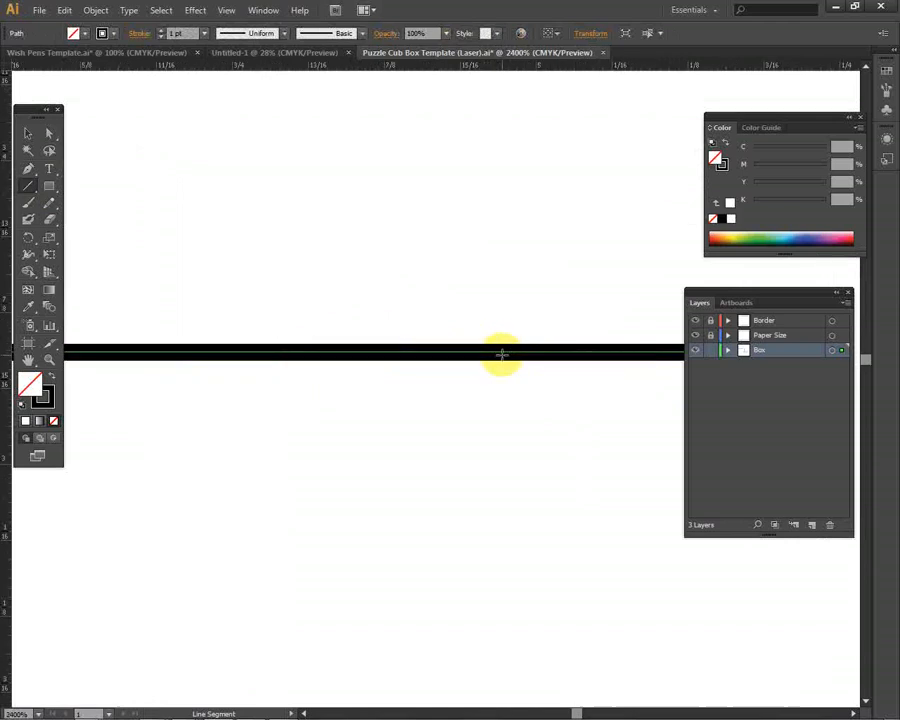
pyautogui.scroll(-6, 492, 351)
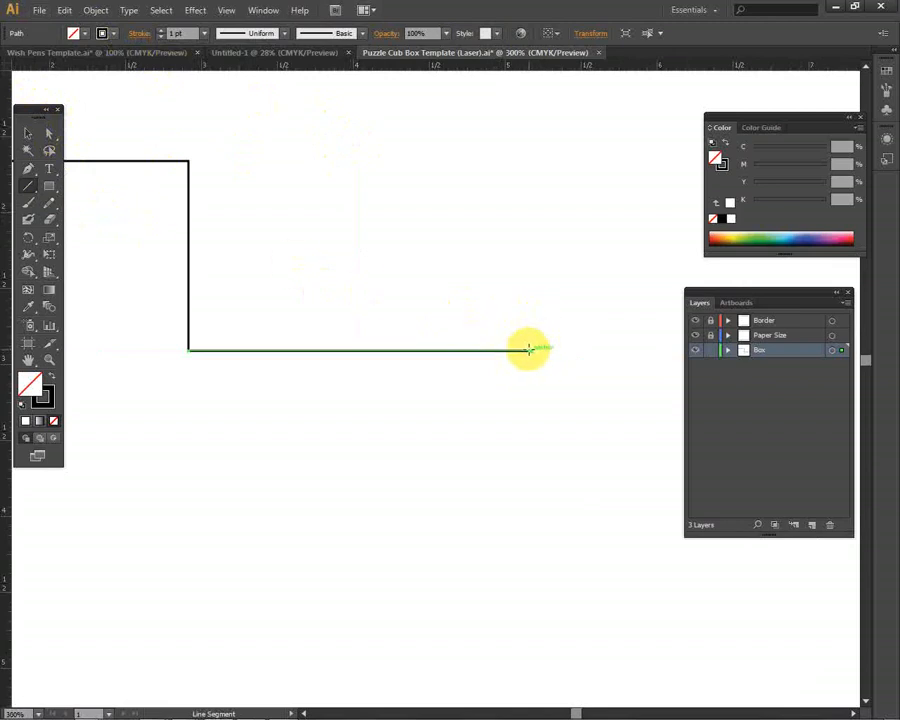
pyautogui.click(529, 349)
pyautogui.click(335, 274)
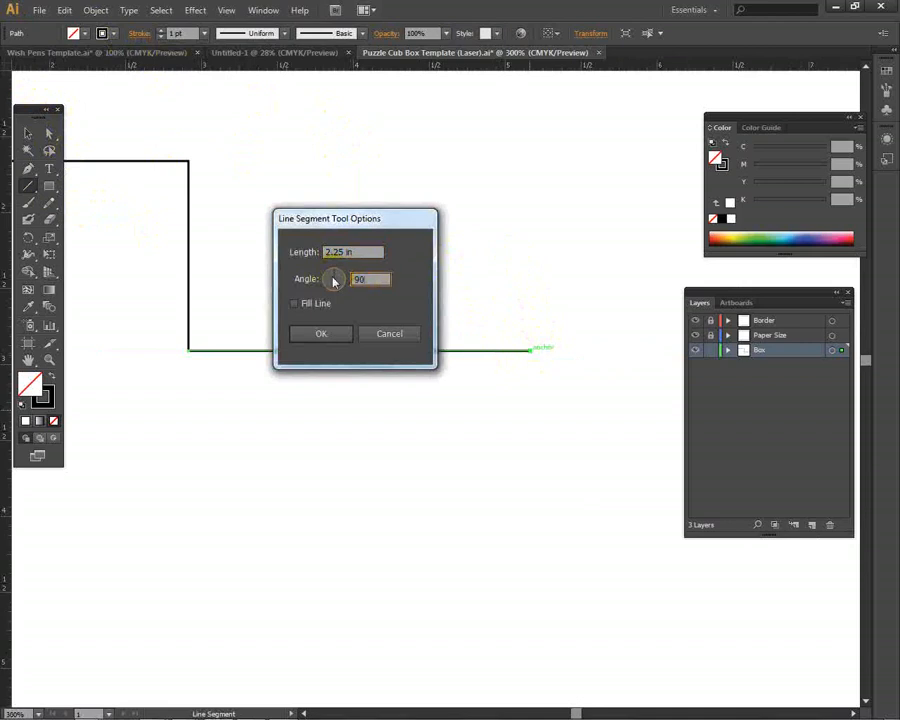
pyautogui.hotkey('shift', 'Tab')
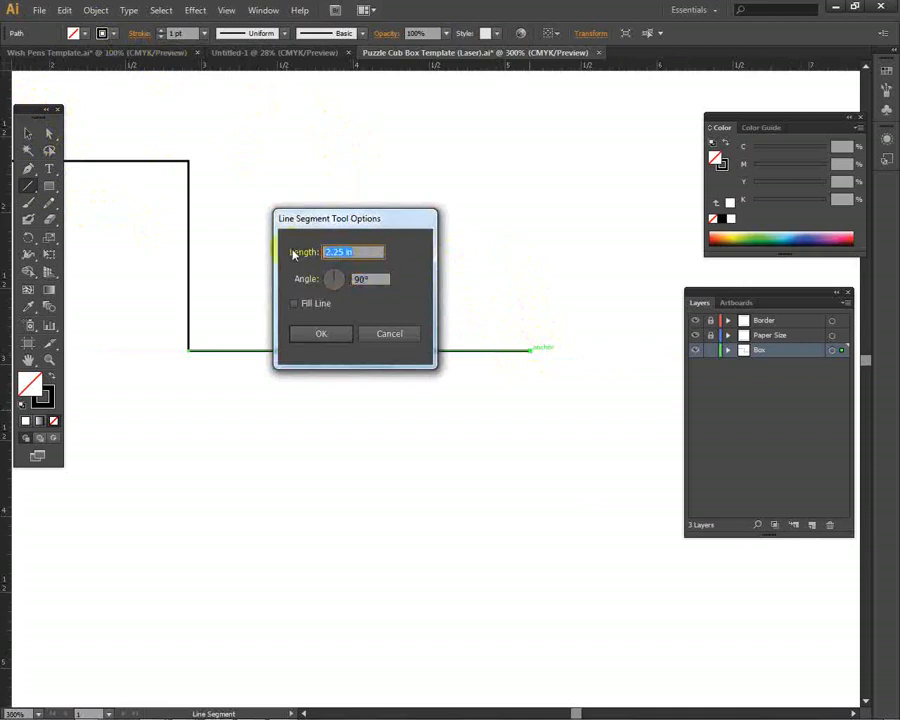
pyautogui.write('1.25')
pyautogui.press('Return')
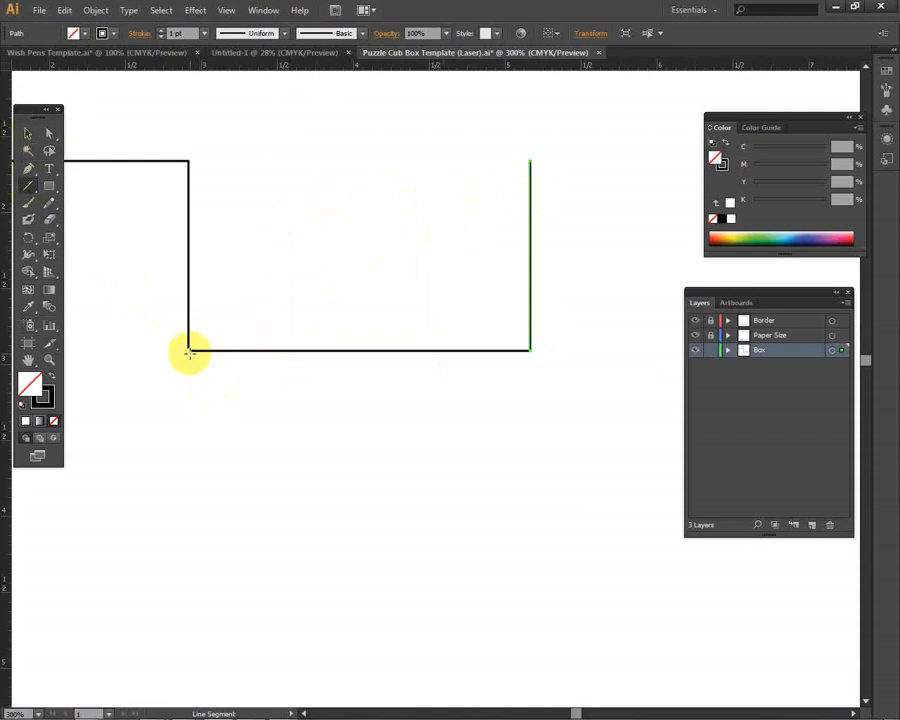
# - Add a line segment 1.25 in long at 270° from the left end of the lower horizontal line
pyautogui.click(188, 350)
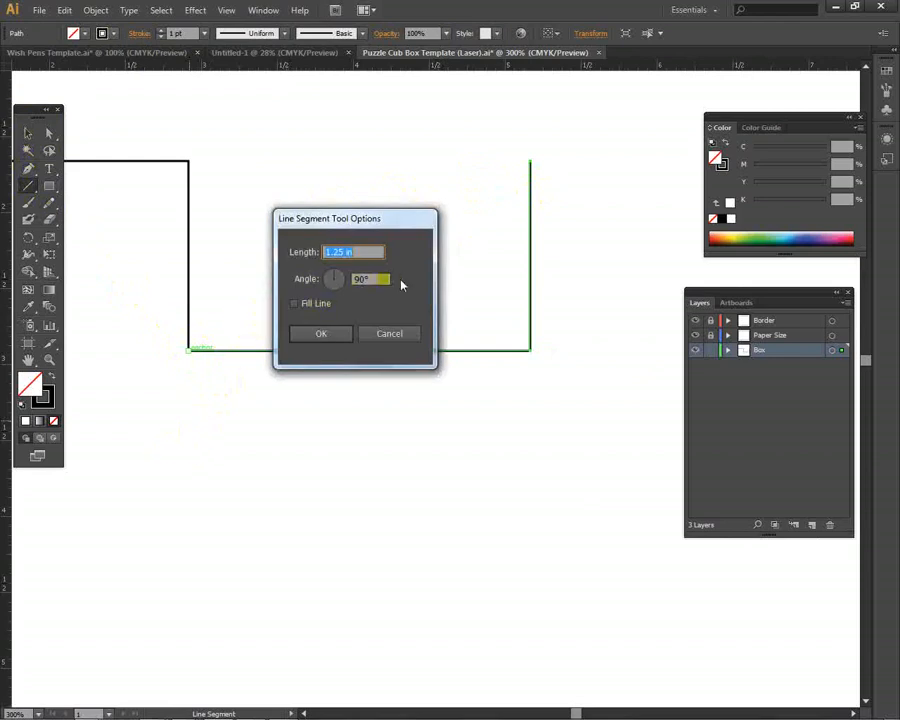
pyautogui.press('Tab')
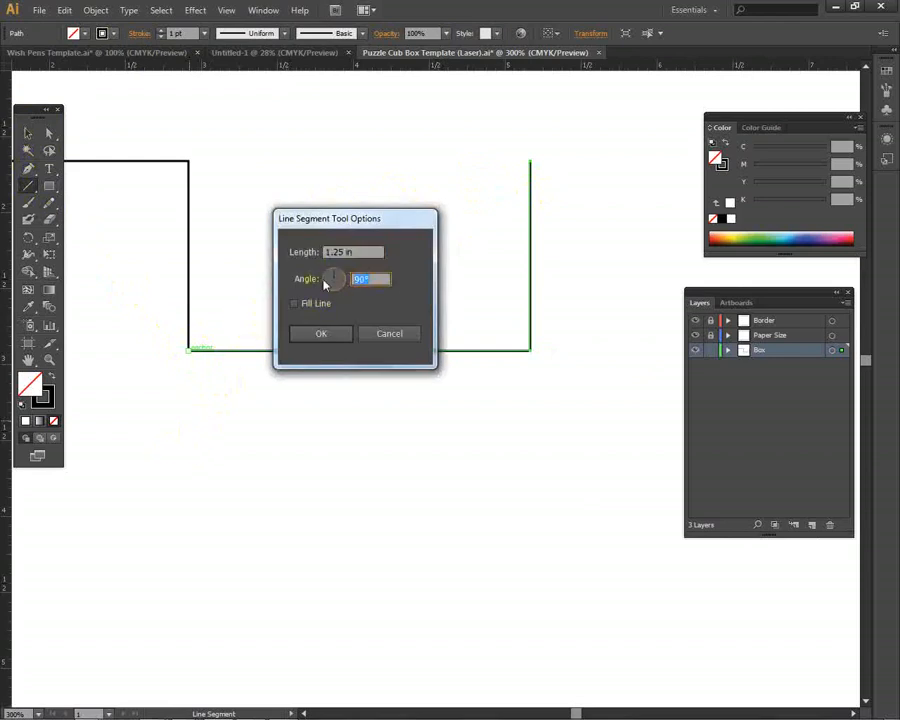
pyautogui.write('270')
pyautogui.press('Tab')
pyautogui.click(321, 333)
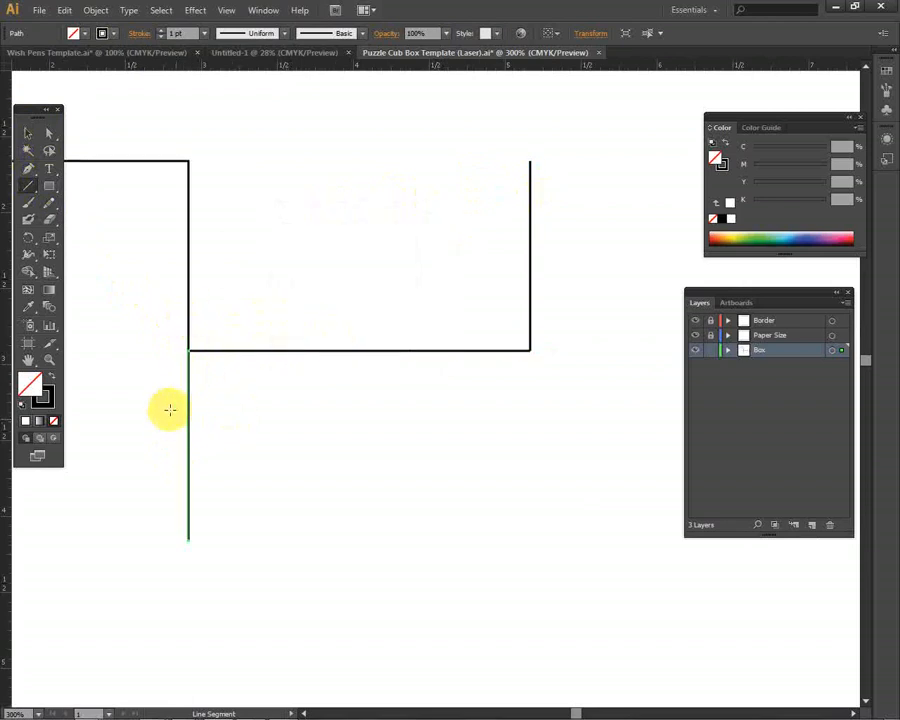
# - Give the downward vertical line at the outline's inner corner a magenta stroke with a weight of 0.25 pt
pyautogui.click(28, 133)
pyautogui.moveTo(231, 364); pyautogui.dragTo(156, 456)
pyautogui.click(115, 38)
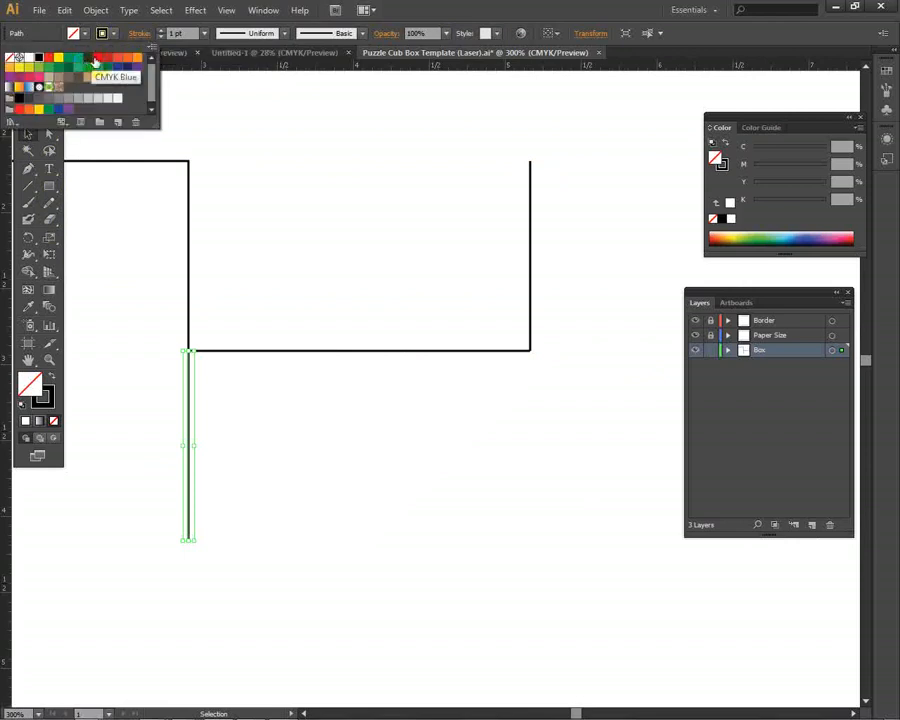
pyautogui.click(97, 57)
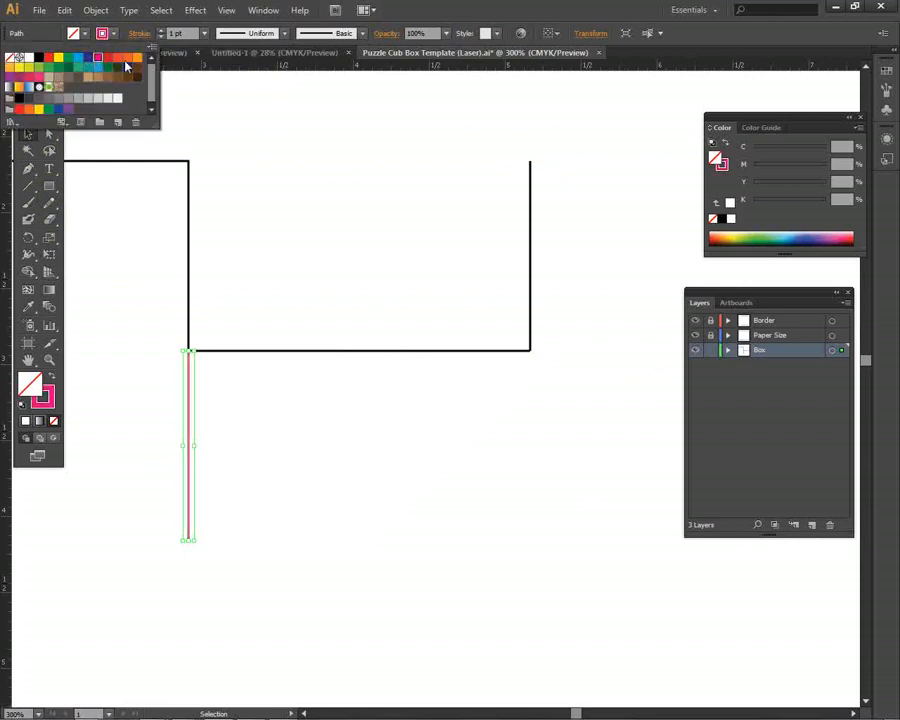
pyautogui.click(204, 33)
pyautogui.click(204, 33)
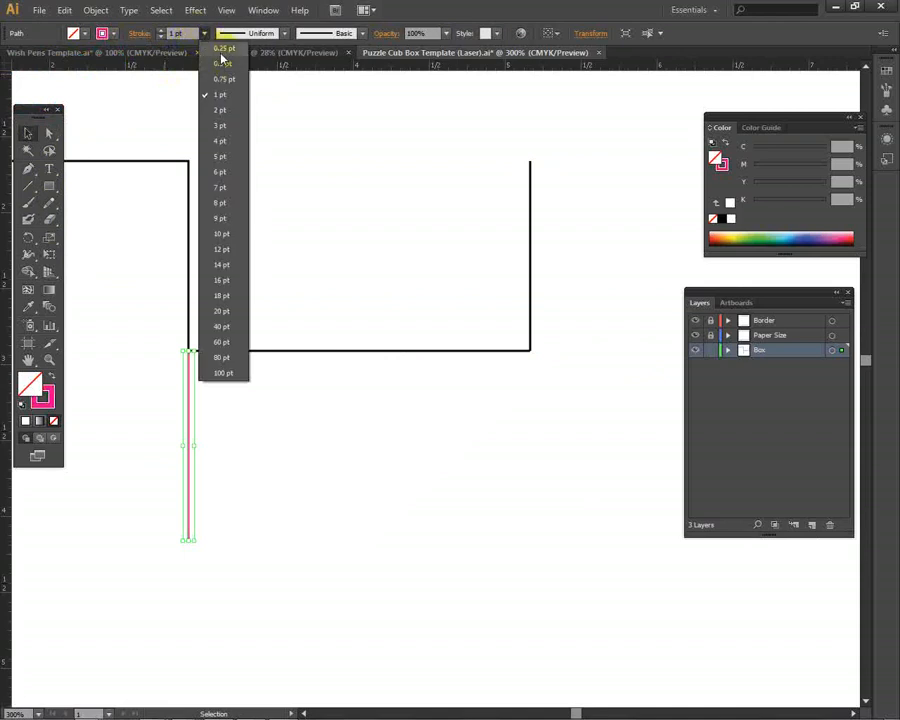
pyautogui.click(222, 49)
pyautogui.click(235, 414)
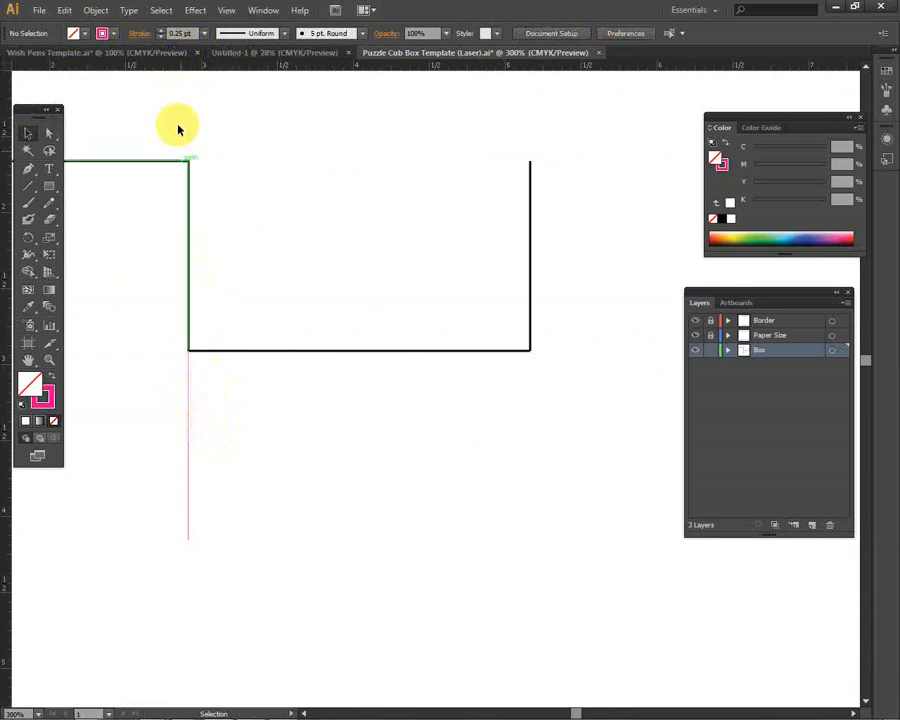
# - Recolor the thin downward line's stroke to yellow and reapply the 0.25 pt weight
pyautogui.moveTo(238, 423); pyautogui.dragTo(170, 452)
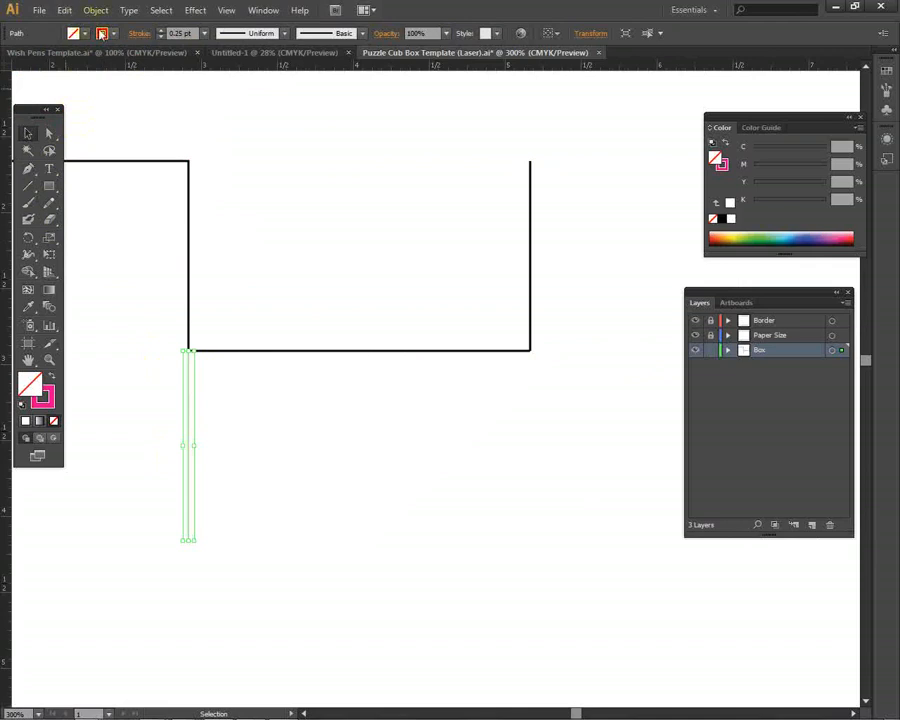
pyautogui.click(83, 32)
pyautogui.click(57, 57)
pyautogui.click(284, 424)
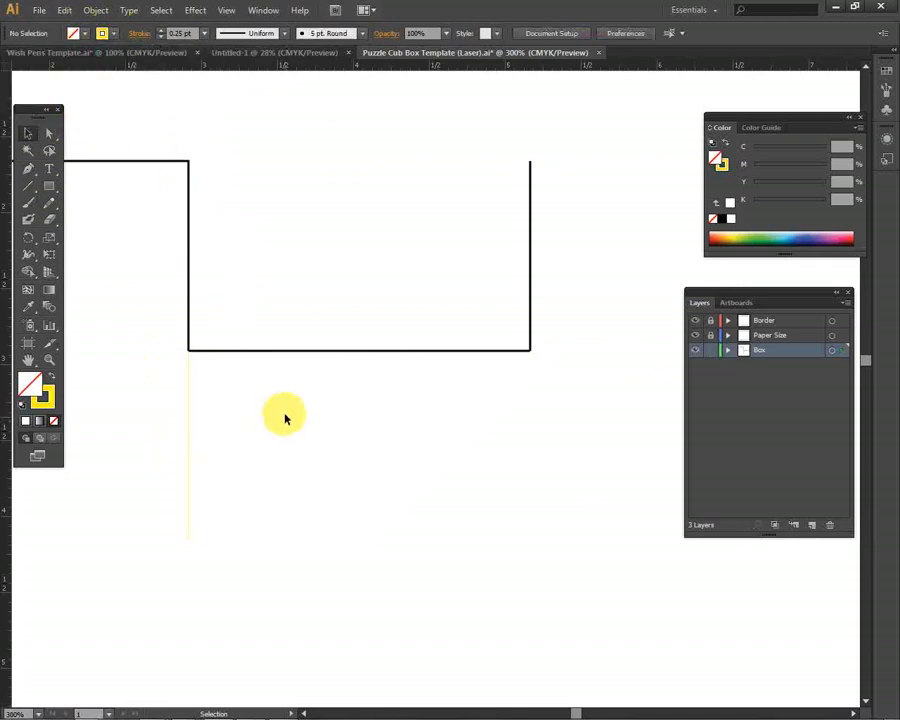
pyautogui.click(188, 432)
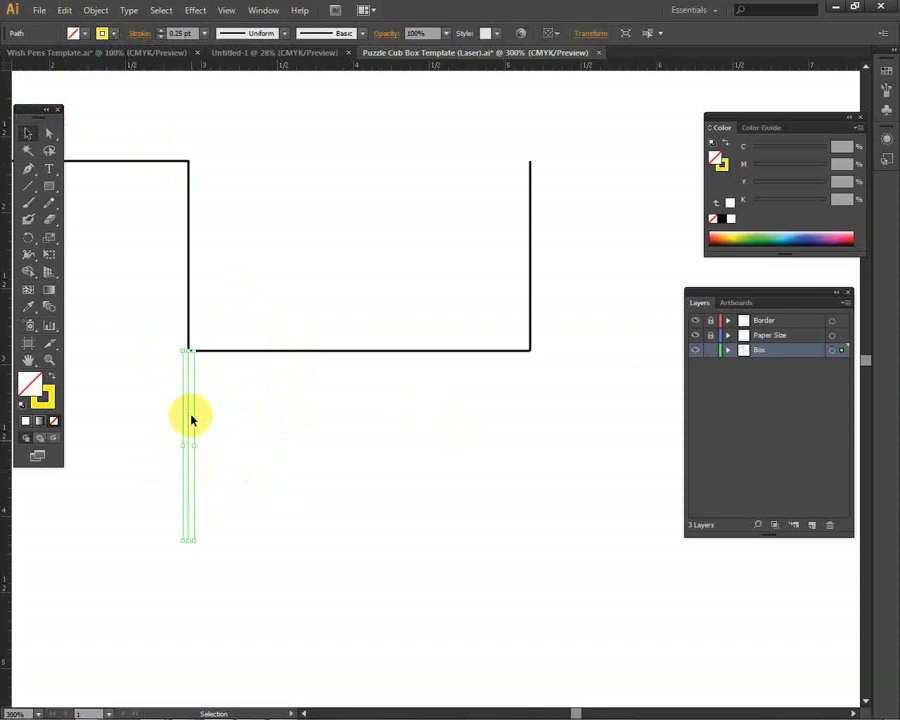
pyautogui.click(231, 435)
pyautogui.moveTo(232, 404); pyautogui.dragTo(176, 464)
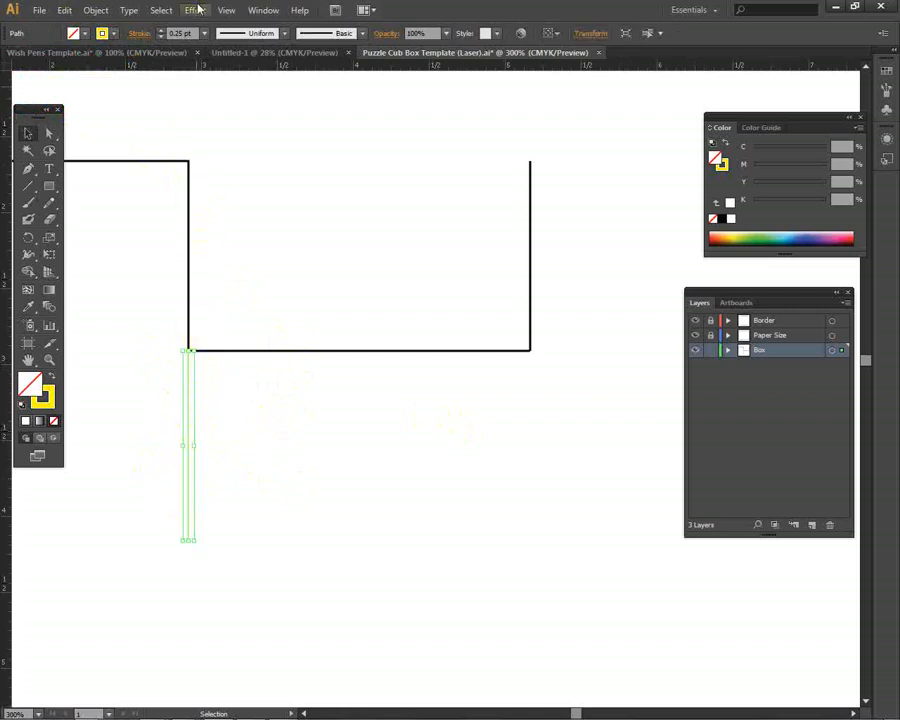
pyautogui.click(204, 35)
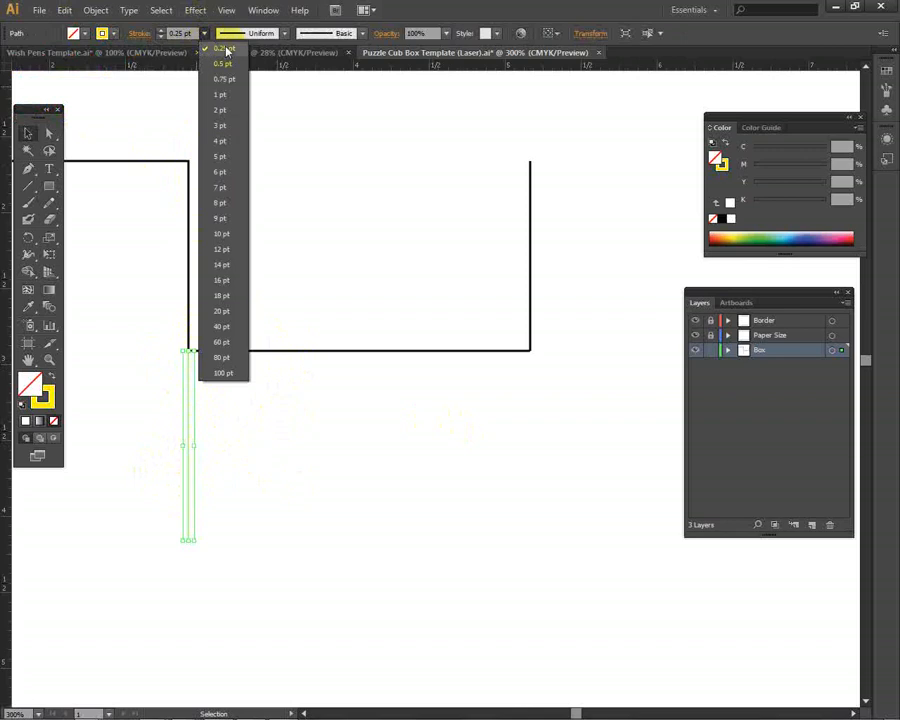
pyautogui.click(226, 50)
pyautogui.moveTo(559, 262); pyautogui.dragTo(488, 392)
pyautogui.click(569, 287)
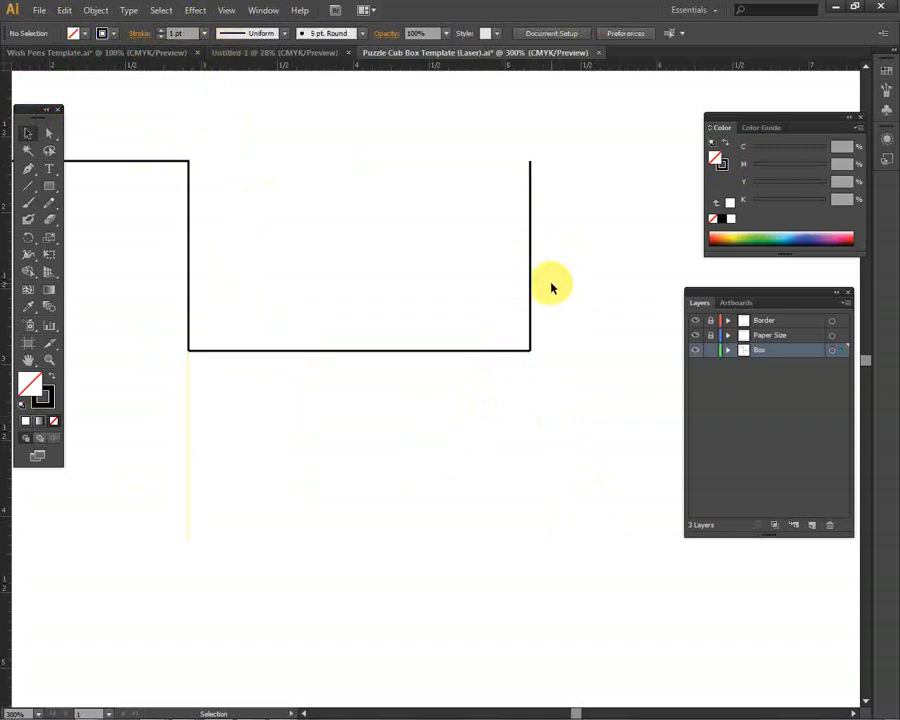
pyautogui.moveTo(566, 259); pyautogui.dragTo(520, 278)
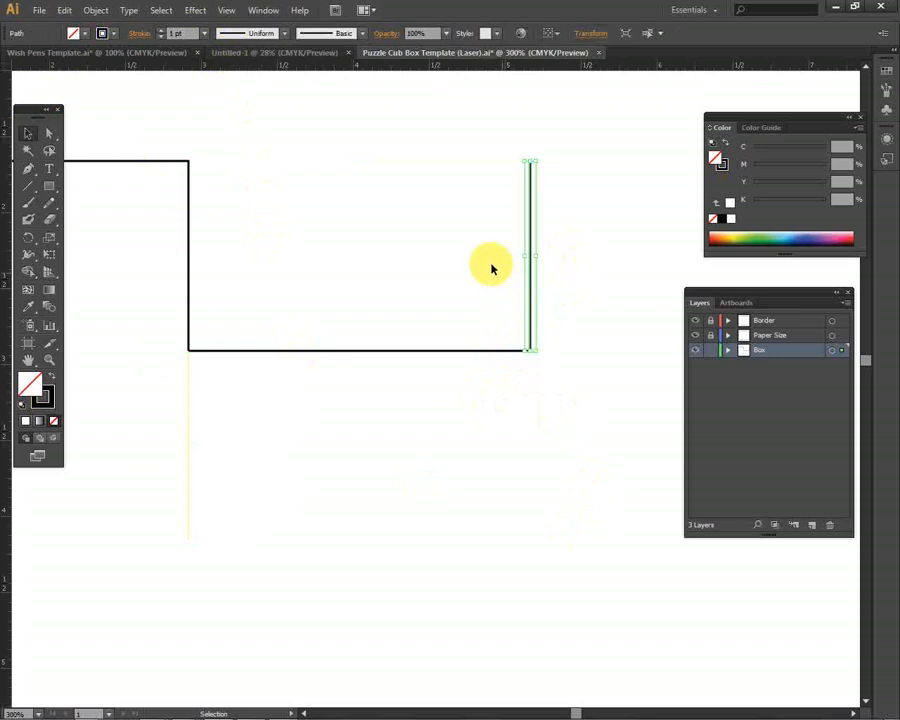
pyautogui.click(561, 333)
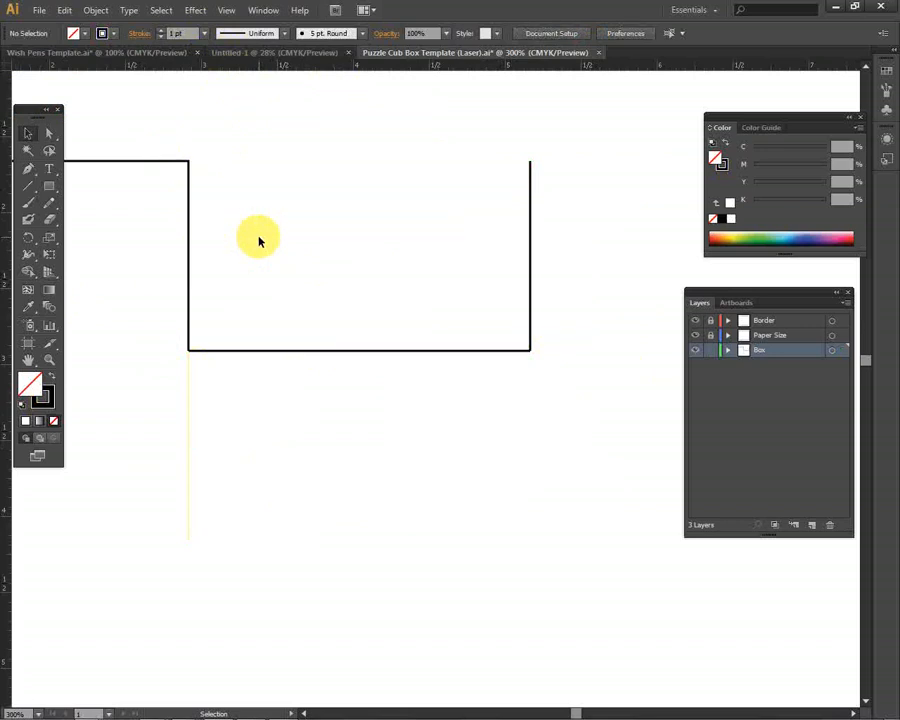
# - Place the image embroider-logo.jpg from the Desktop into the document on the Box layer
pyautogui.scroll(-1, 119, 208)
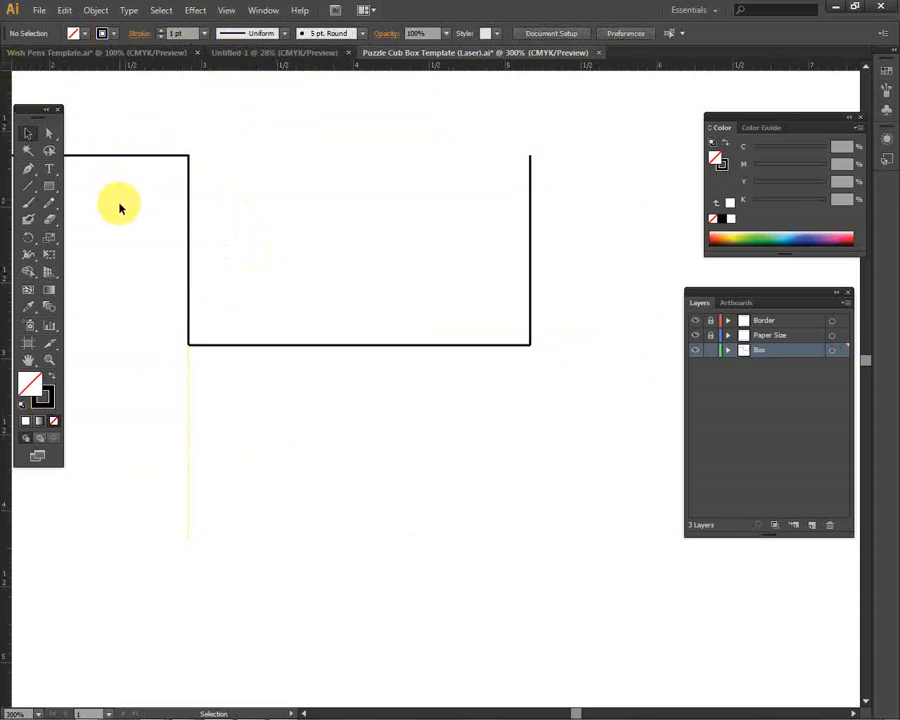
pyautogui.hscroll(1, 114, 200)
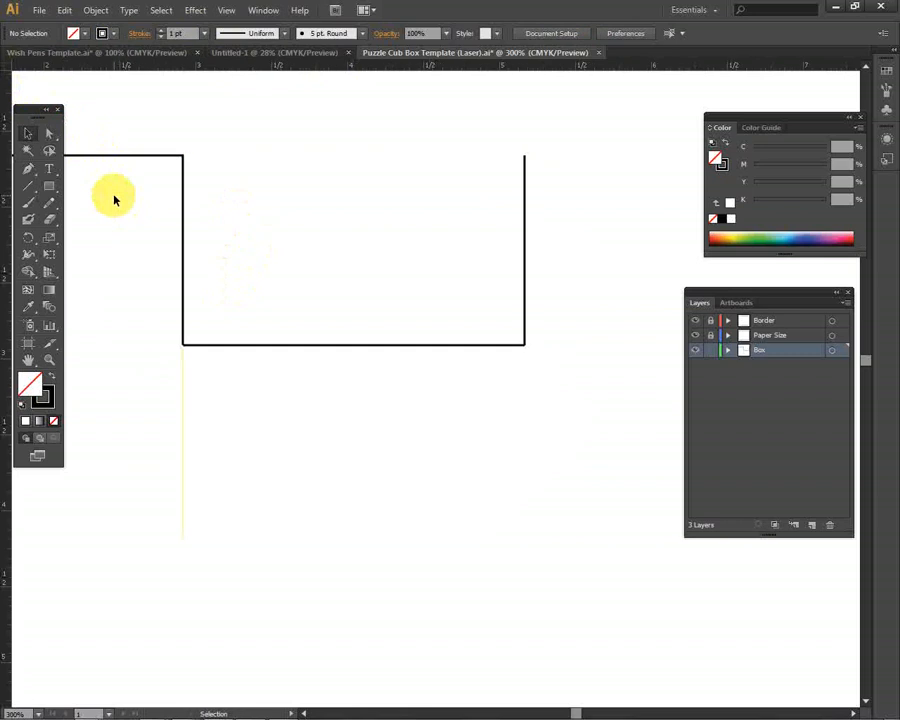
pyautogui.hscroll(-4, 118, 206)
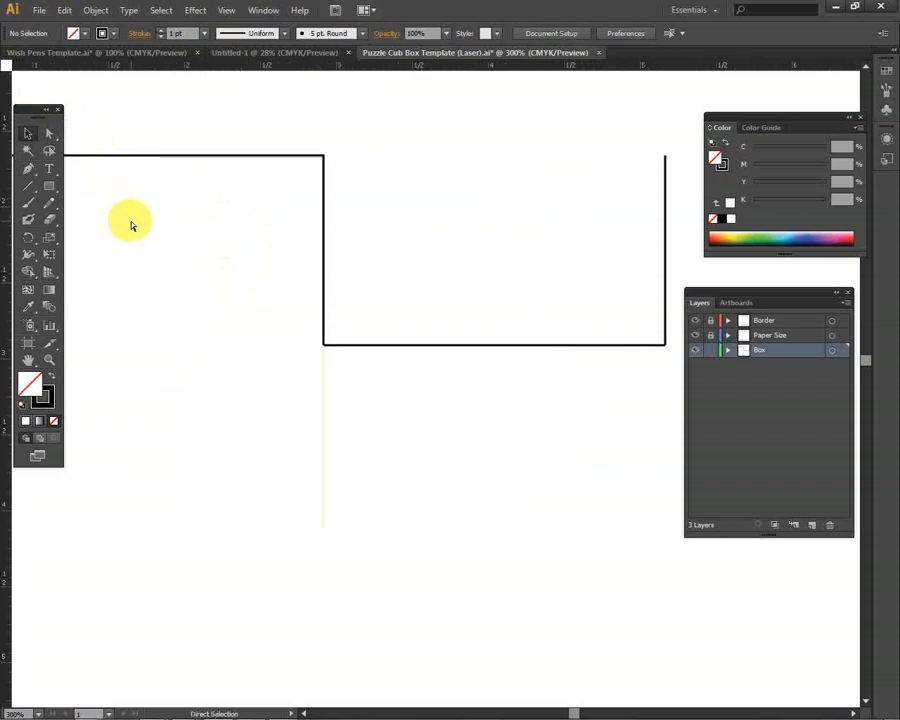
pyautogui.scroll(-4, 137, 217)
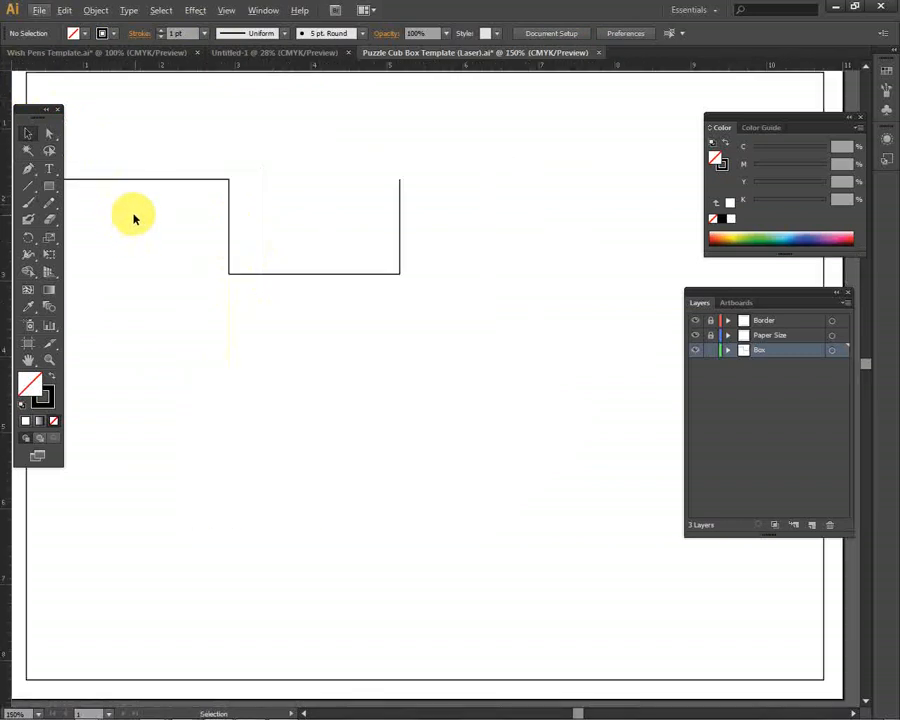
pyautogui.click(45, 14)
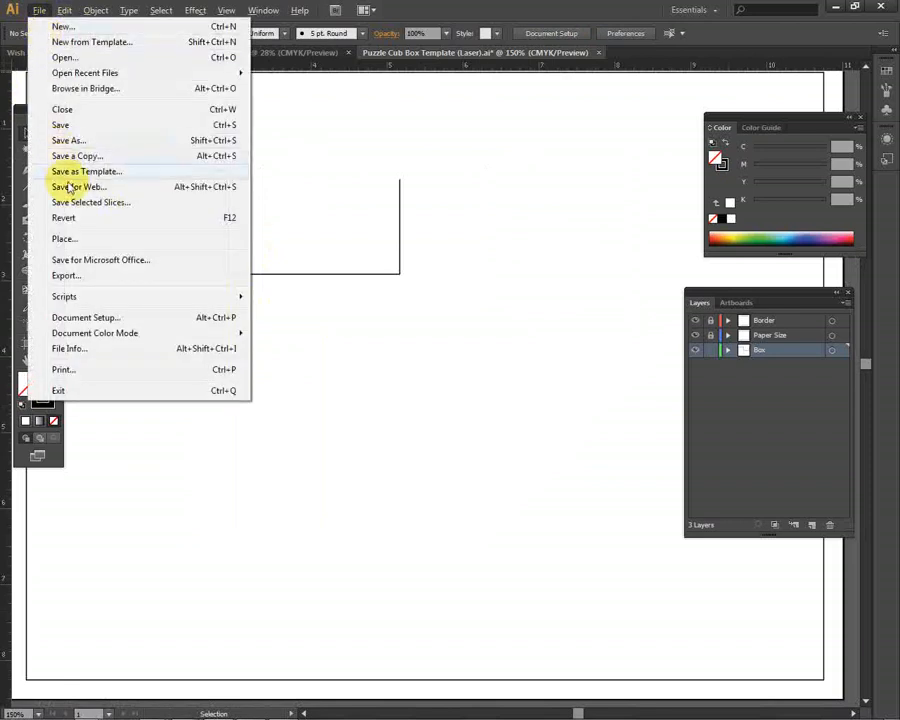
pyautogui.click(82, 241)
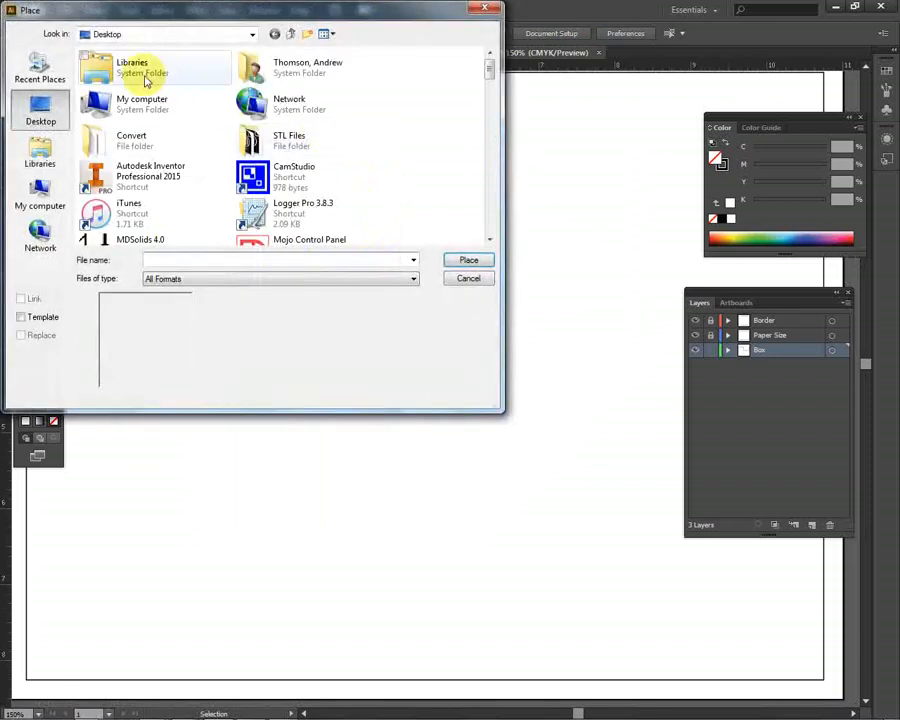
pyautogui.scroll(-10, 490, 145)
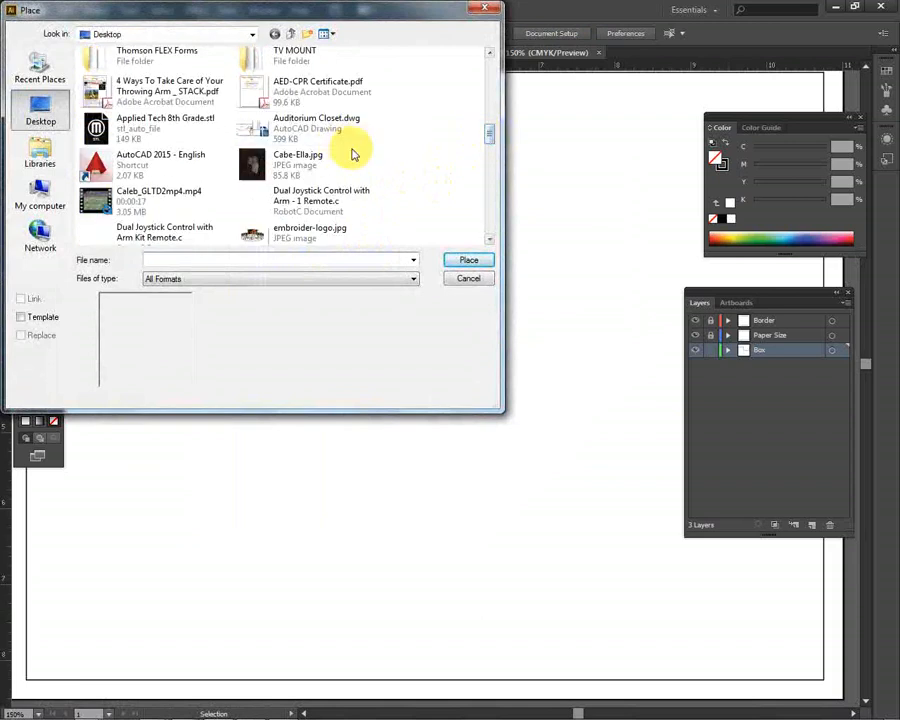
pyautogui.click(491, 241)
pyautogui.doubleClick(341, 211)
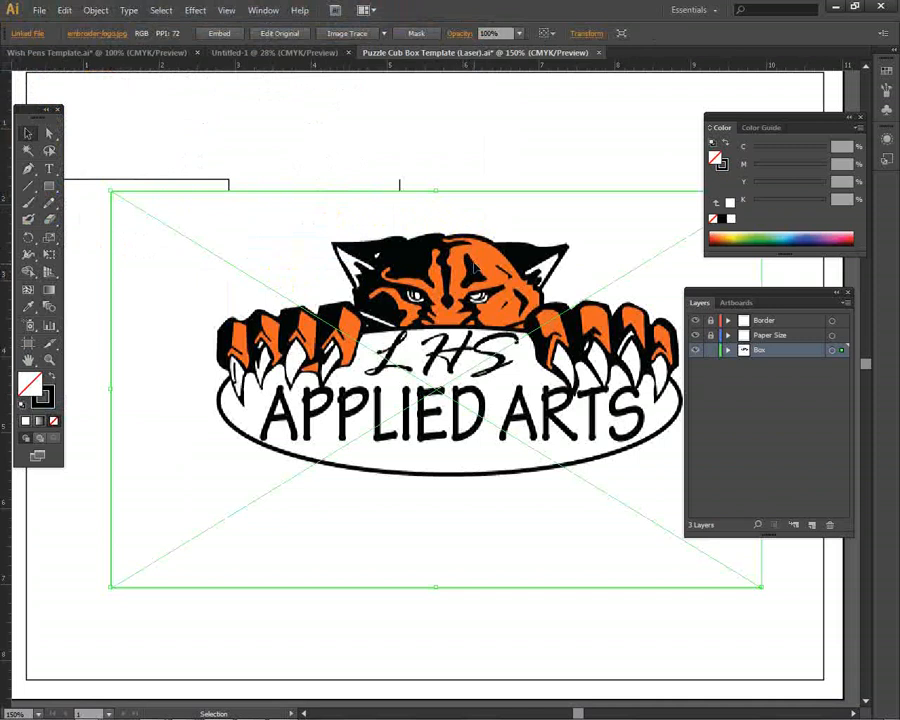
# - Scale the placed logo down to about 3.3 in wide and move it just below the box outline
pyautogui.scroll(-2, 459, 256)
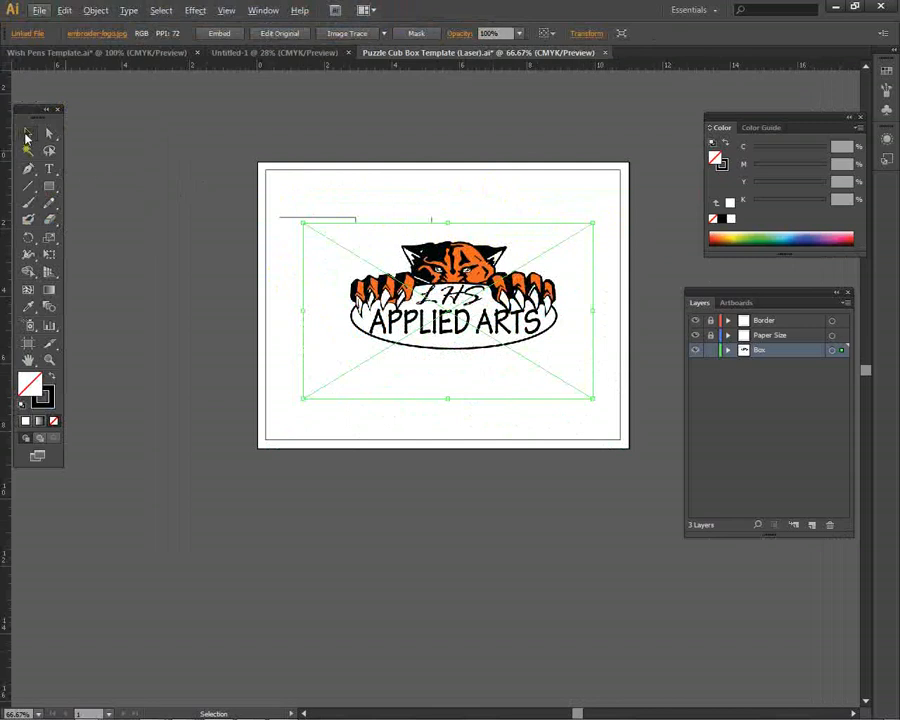
pyautogui.click(27, 134)
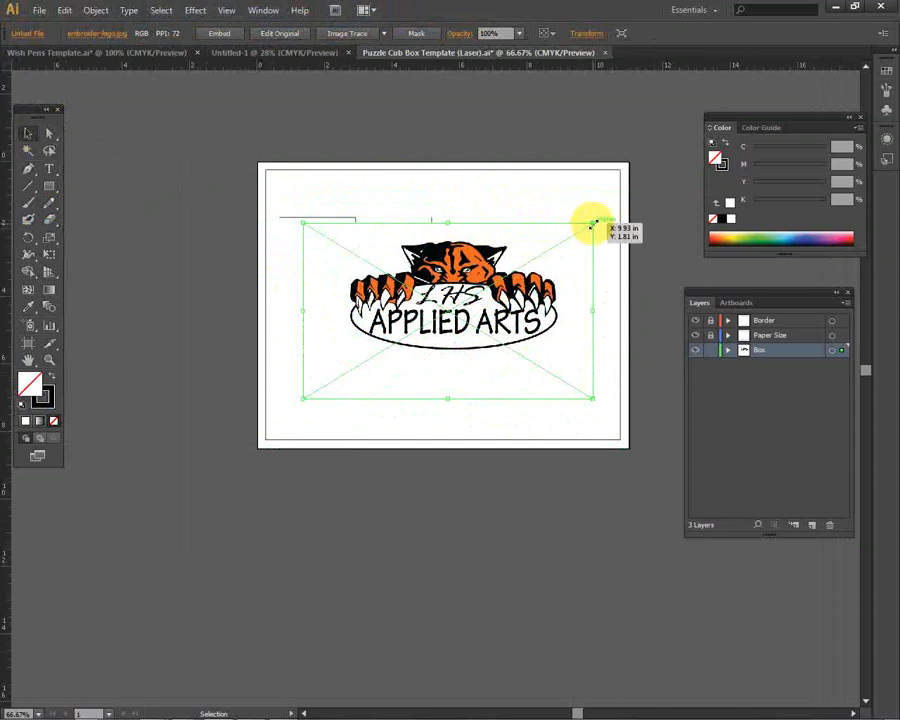
pyautogui.moveTo(594, 222); pyautogui.dragTo(415, 299)
pyautogui.moveTo(364, 369); pyautogui.dragTo(363, 315)
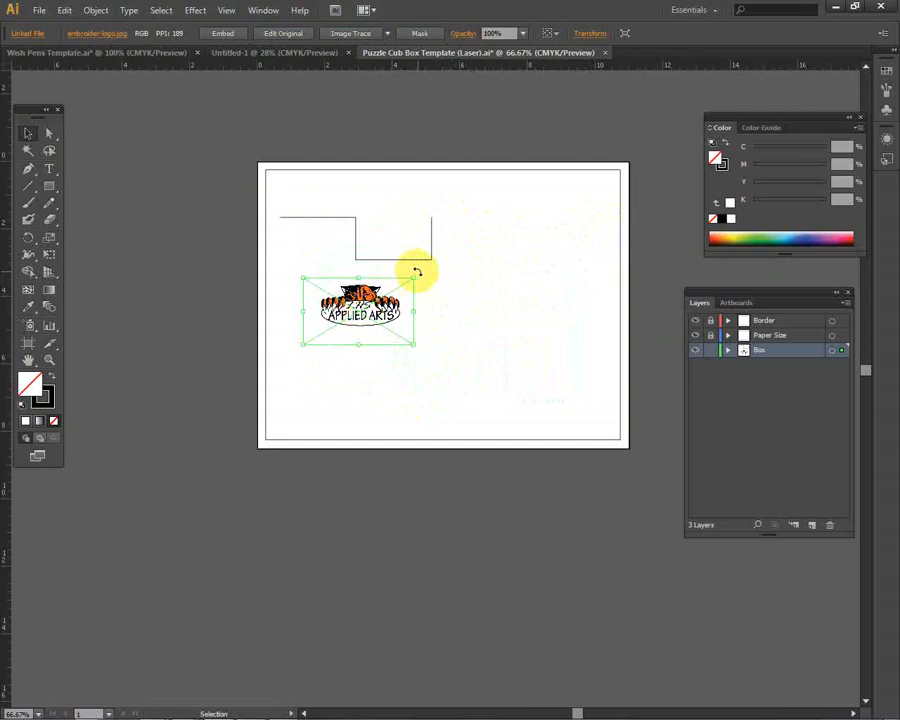
# - Rotate the logo 90° clockwise and move it beneath the outline's upper-left horizontal line
pyautogui.moveTo(417, 271); pyautogui.dragTo(389, 369)
pyautogui.moveTo(370, 318); pyautogui.dragTo(325, 292)
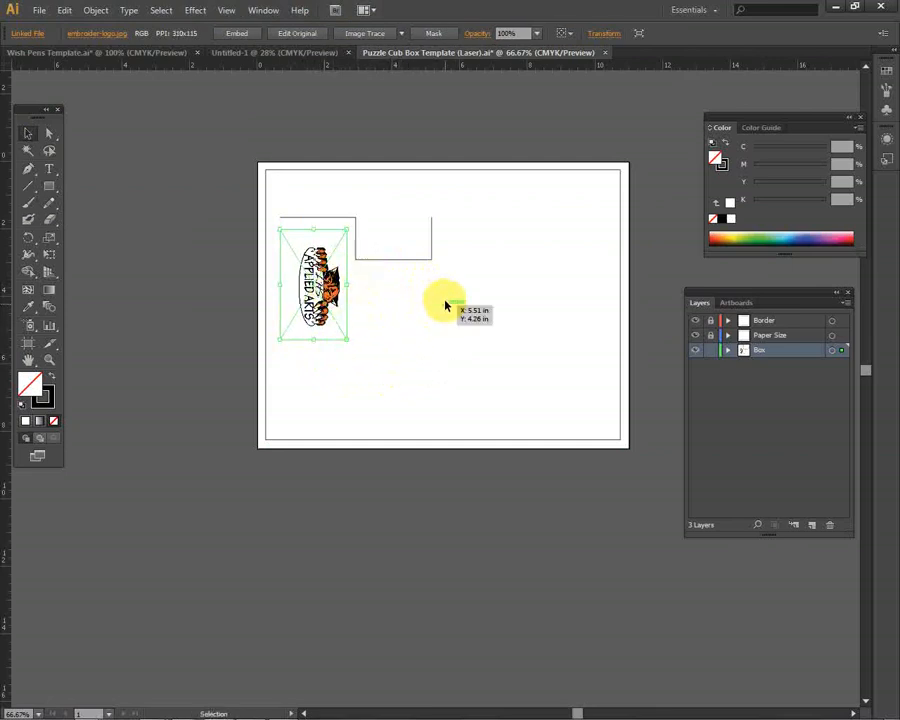
pyautogui.moveTo(313, 284); pyautogui.dragTo(324, 305)
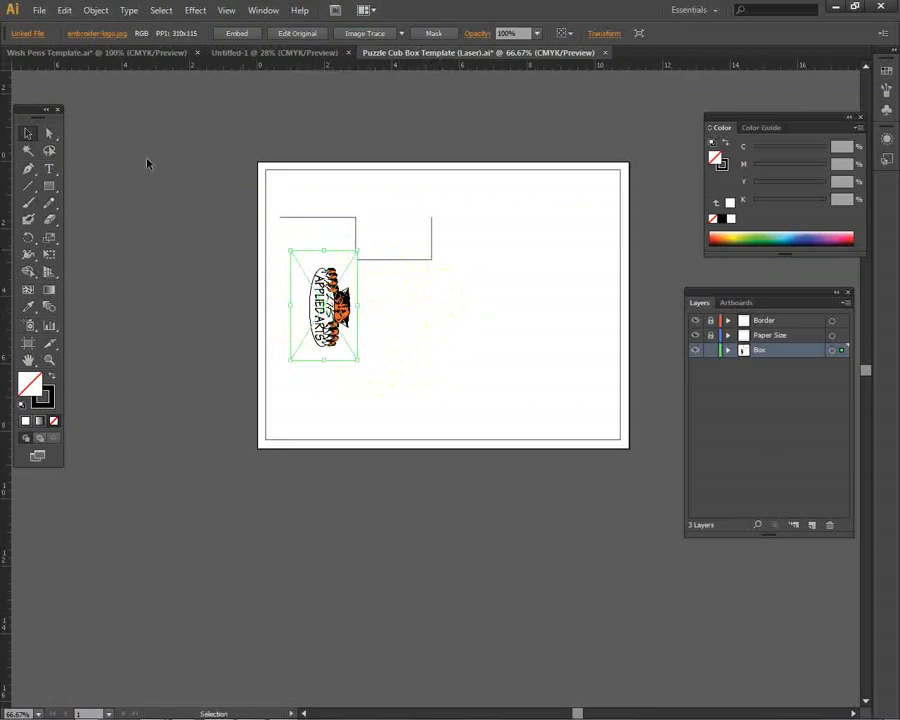
# - Create a text frame to the right of the box outline containing the text PUZZLE CUBE 2015
pyautogui.click(37, 10)
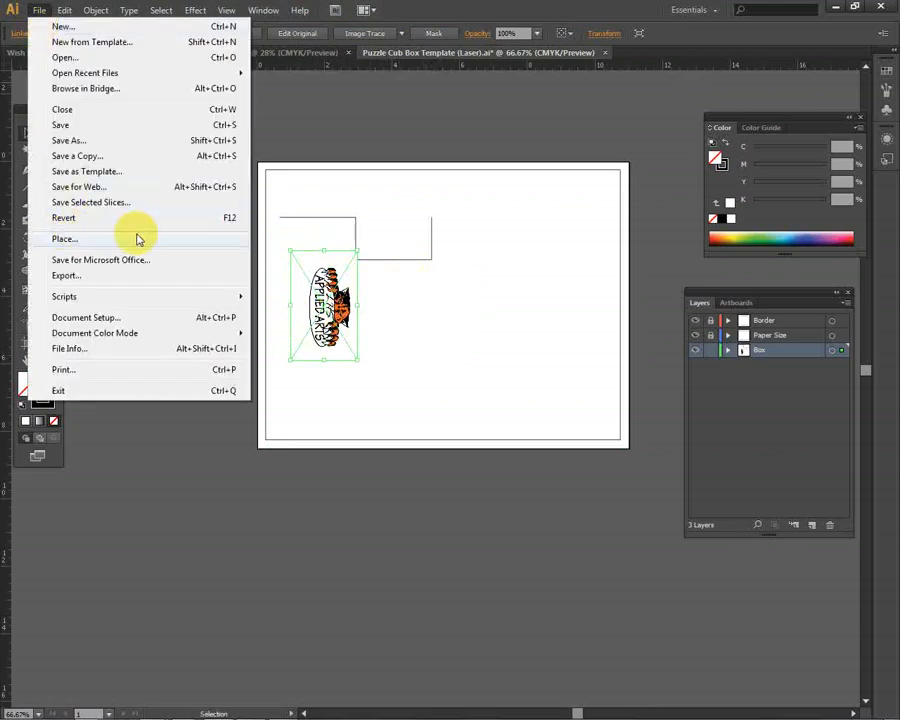
pyautogui.click(468, 321)
pyautogui.click(48, 168)
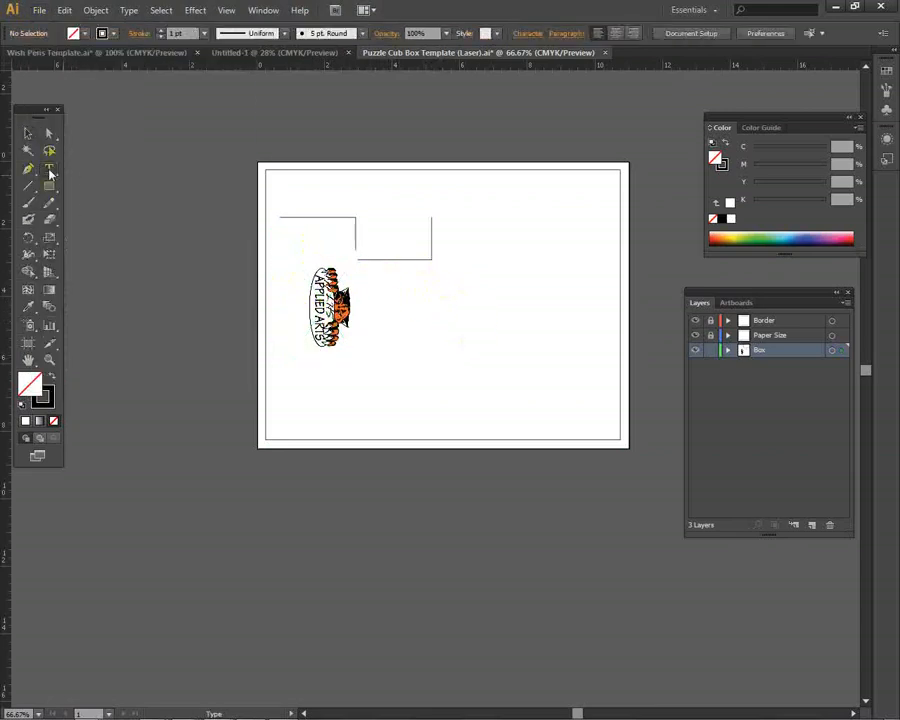
pyautogui.moveTo(448, 245); pyautogui.dragTo(570, 306)
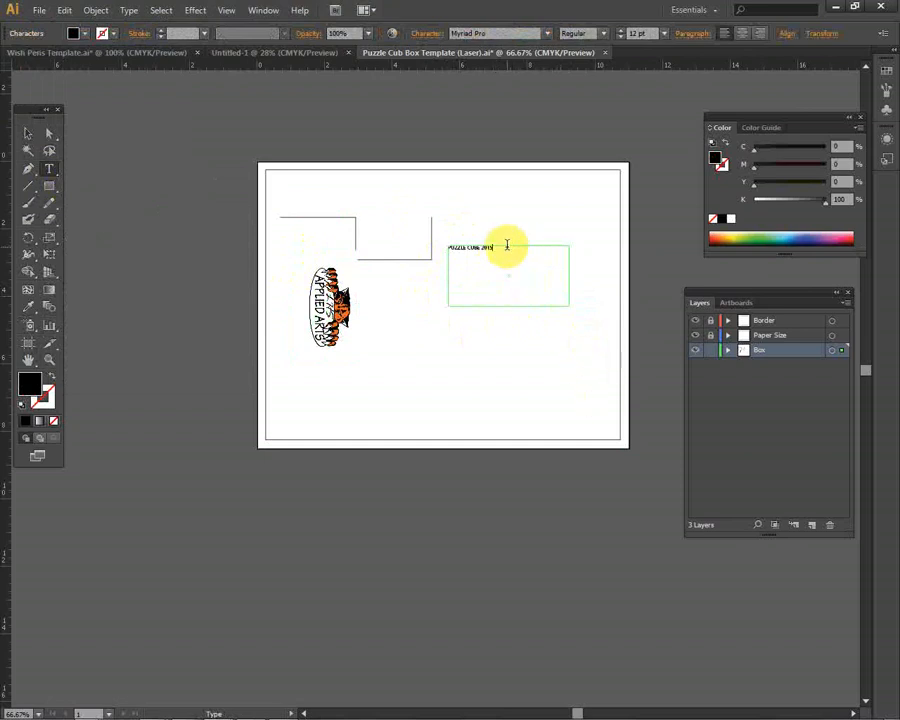
# - Set the PUZZLE CUBE 2015 text to 24 pt in the Bauhaus 93 font
pyautogui.moveTo(507, 244); pyautogui.dragTo(434, 240)
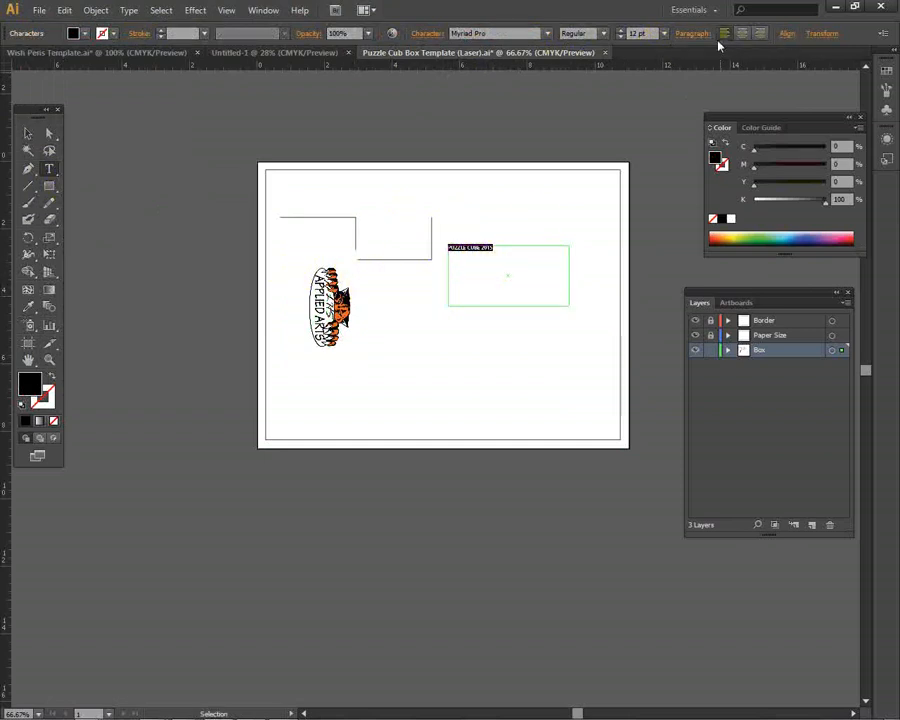
pyautogui.click(428, 34)
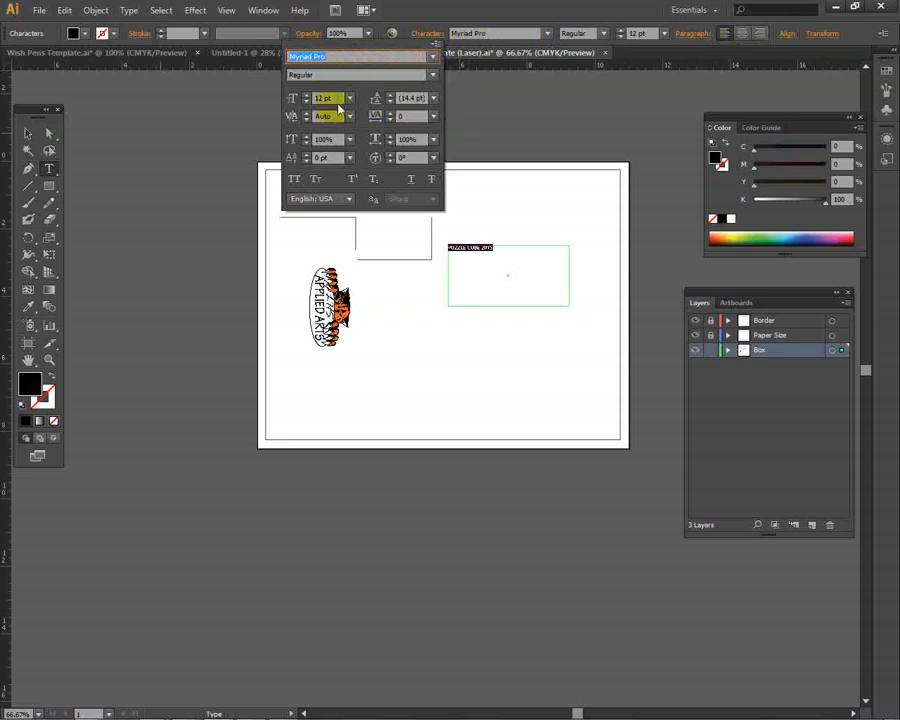
pyautogui.click(350, 99)
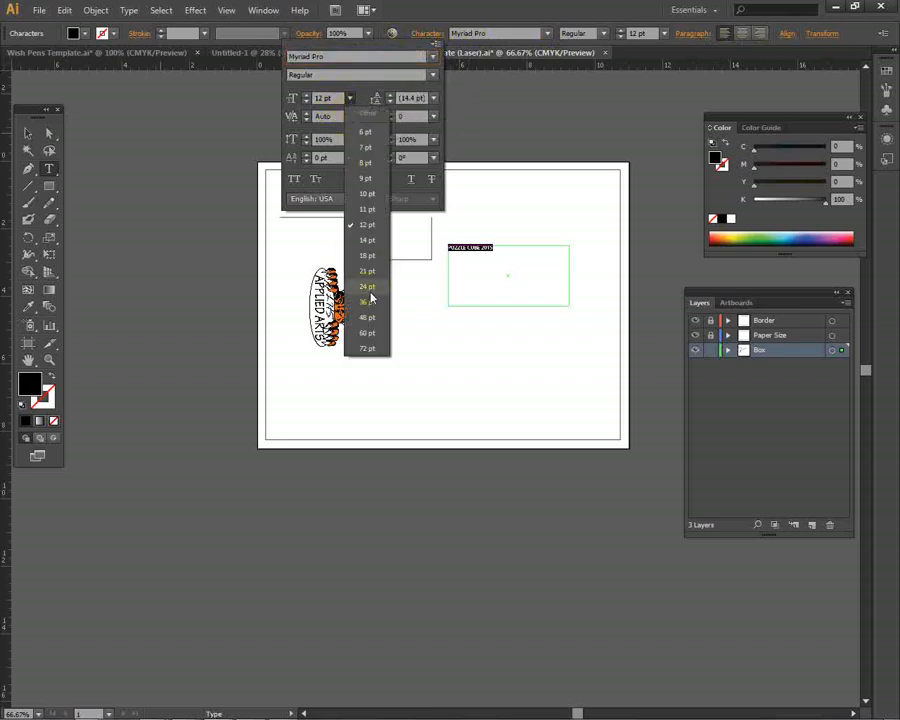
pyautogui.click(367, 287)
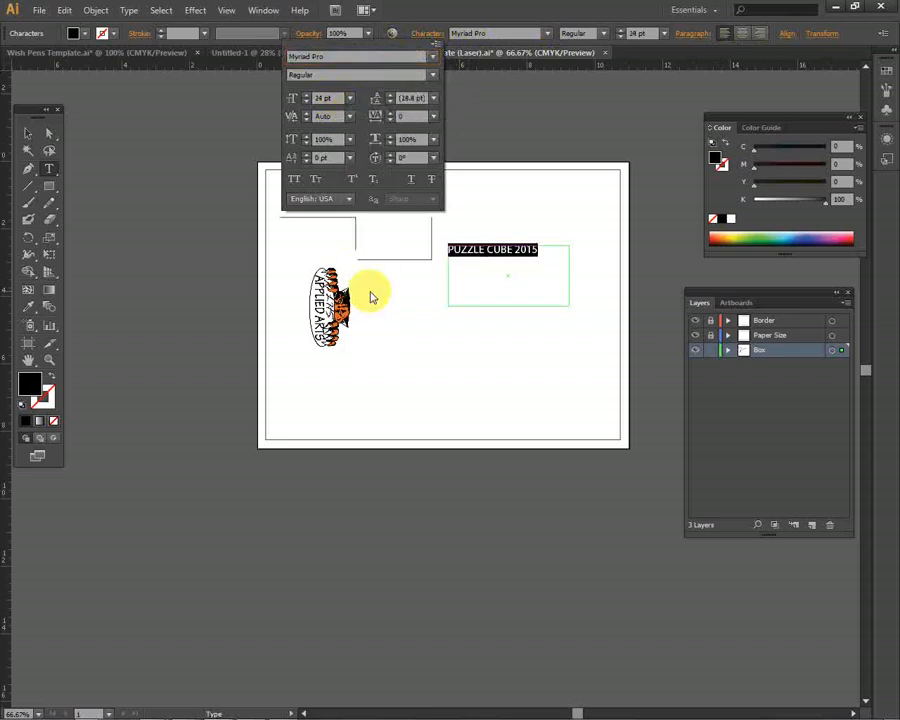
pyautogui.click(428, 57)
pyautogui.click(455, 291)
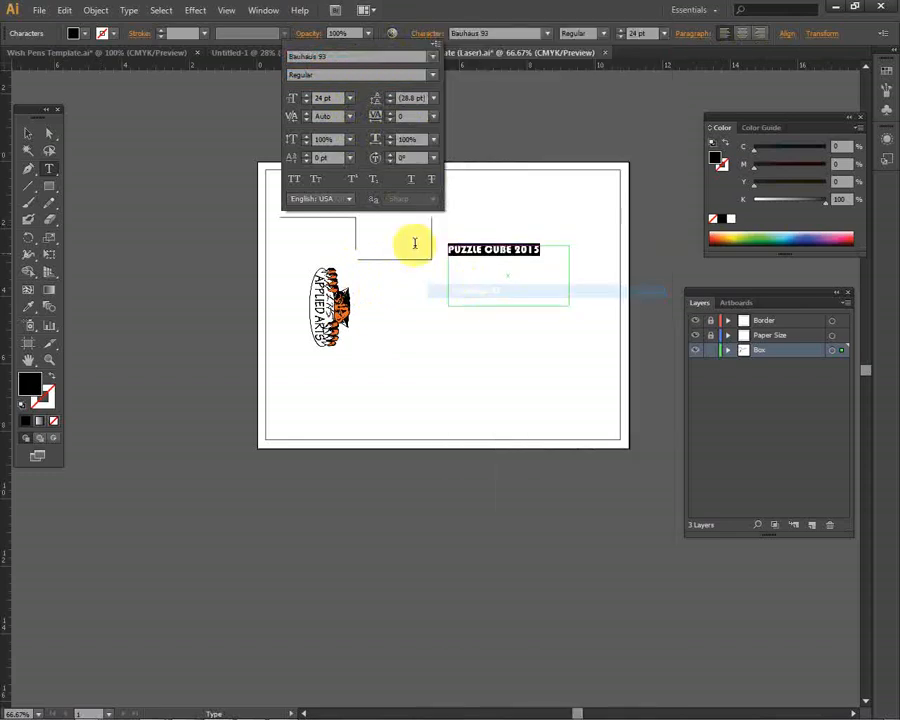
pyautogui.click(430, 75)
pyautogui.click(335, 94)
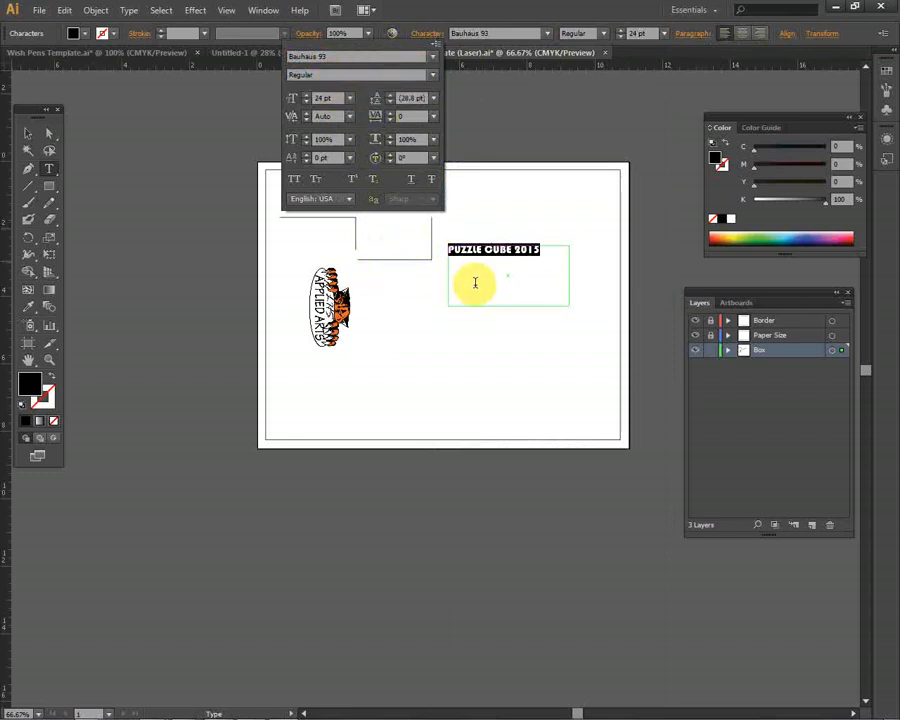
pyautogui.click(536, 267)
pyautogui.click(513, 250)
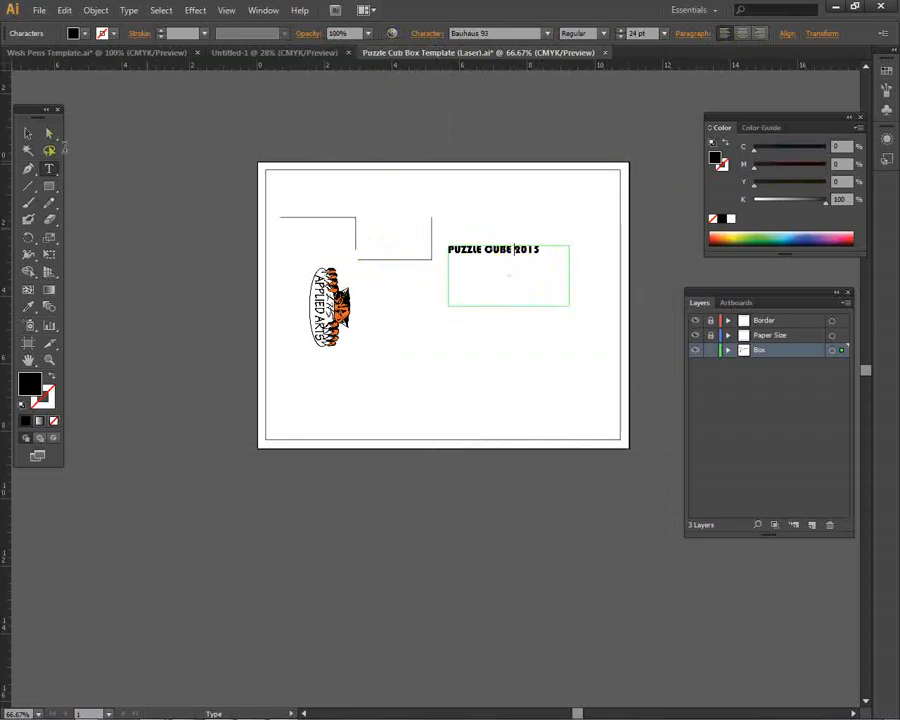
# - Try to rotate the PUZZLE CUBE 2015 text frame to run vertically, and delete the frame
pyautogui.click(27, 133)
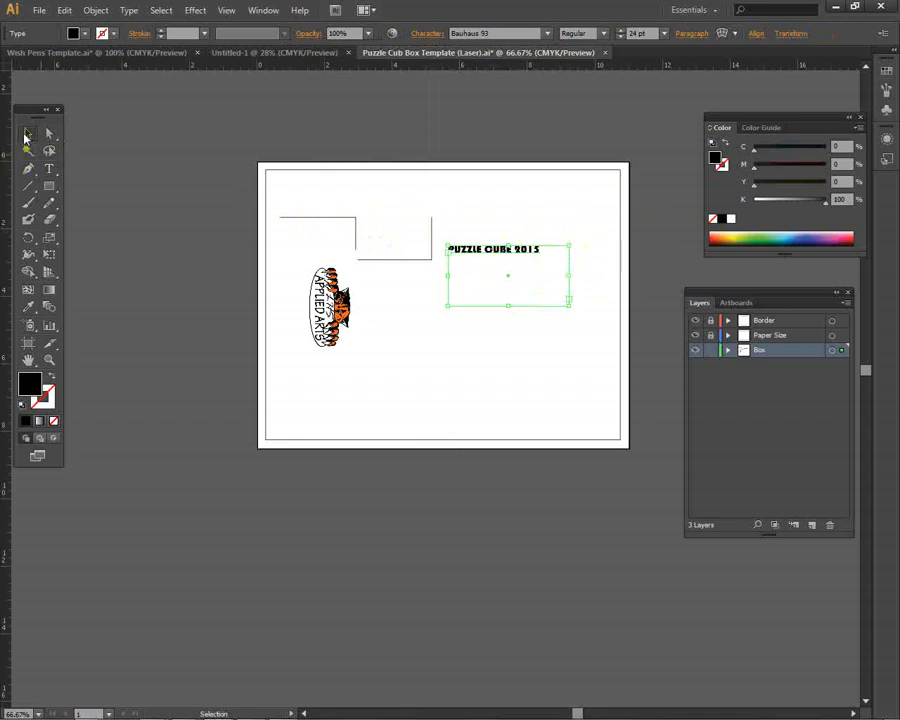
pyautogui.click(475, 285)
pyautogui.click(510, 249)
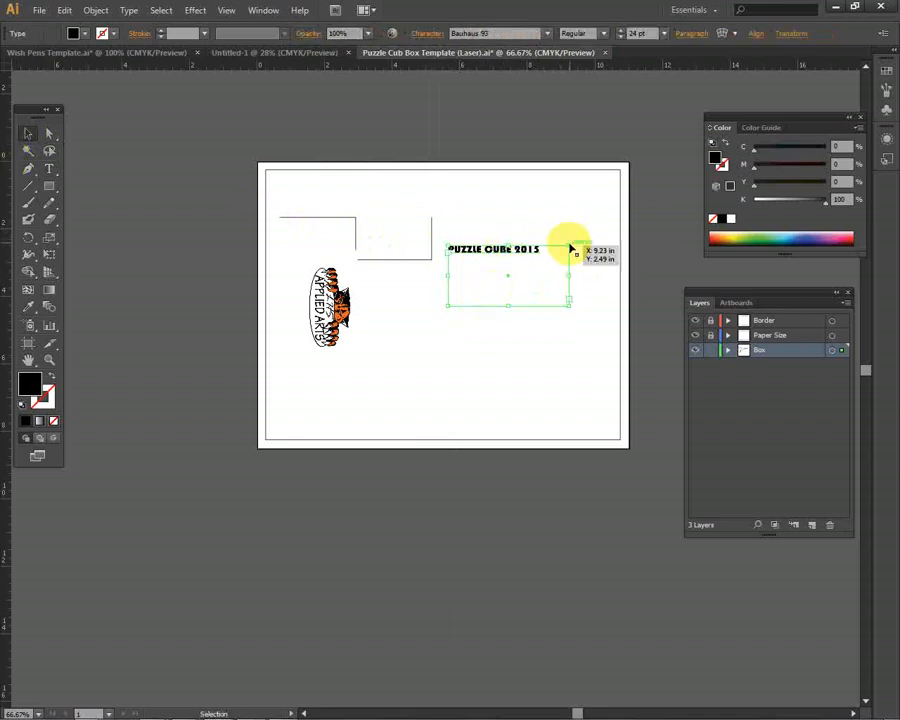
pyautogui.moveTo(574, 241); pyautogui.dragTo(600, 266)
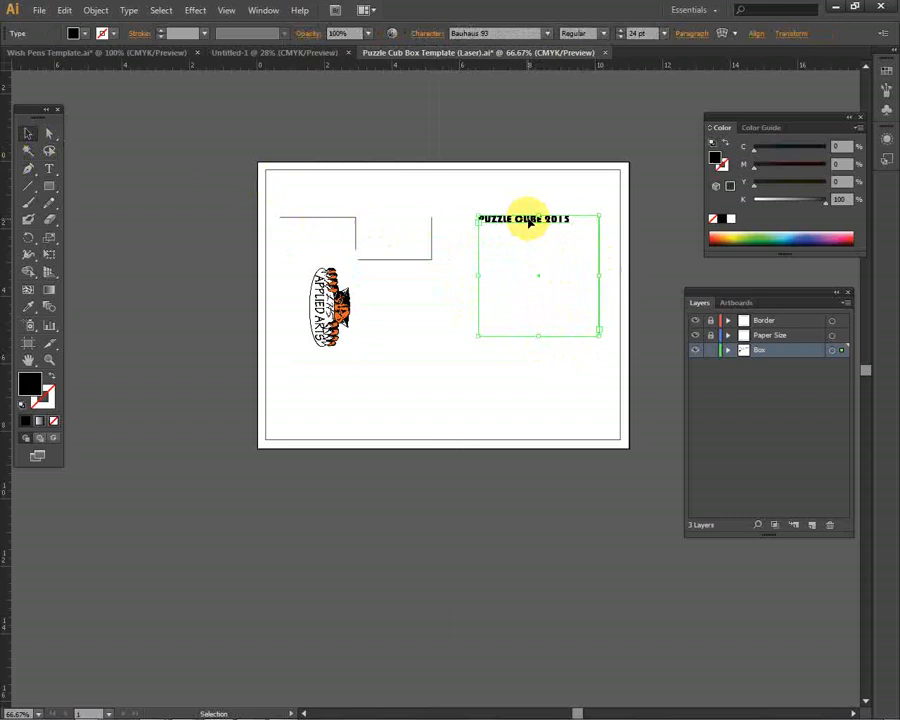
pyautogui.moveTo(530, 224); pyautogui.dragTo(522, 262)
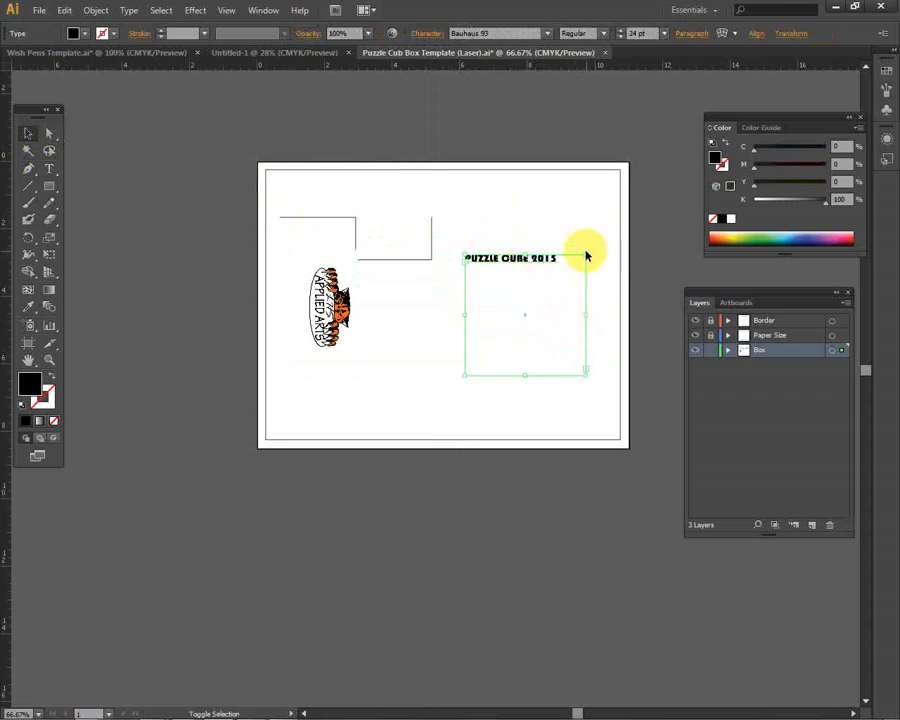
pyautogui.moveTo(587, 249); pyautogui.dragTo(581, 319)
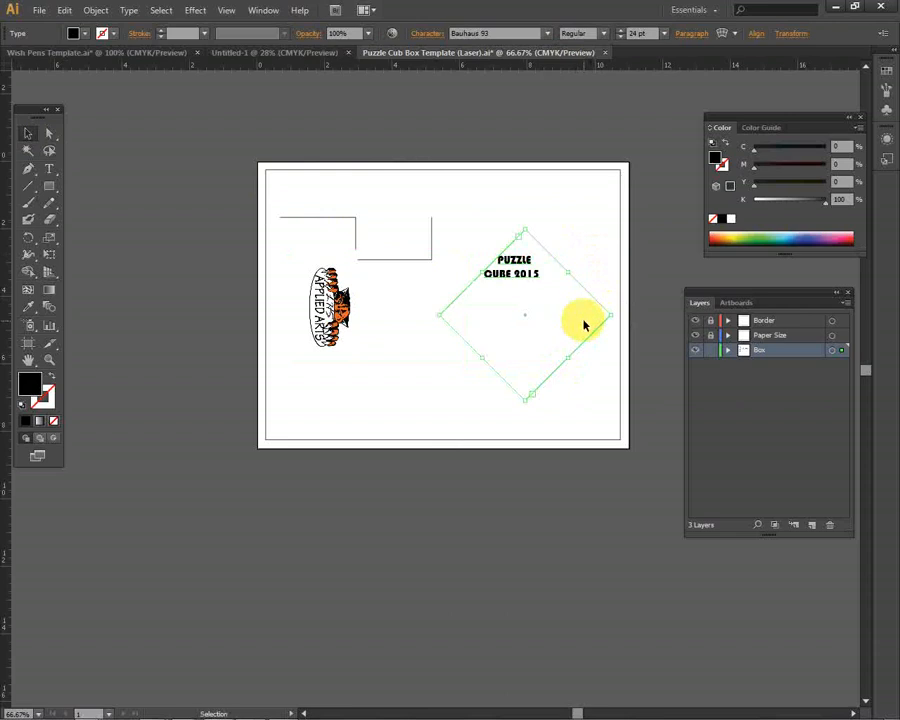
pyautogui.moveTo(515, 275); pyautogui.dragTo(503, 275)
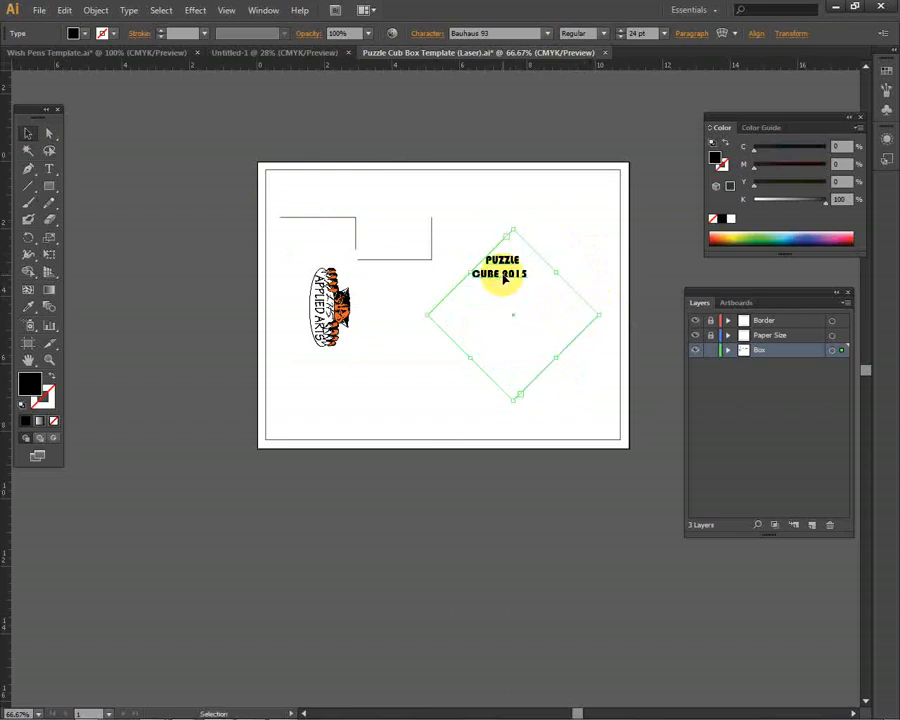
pyautogui.press('Delete')
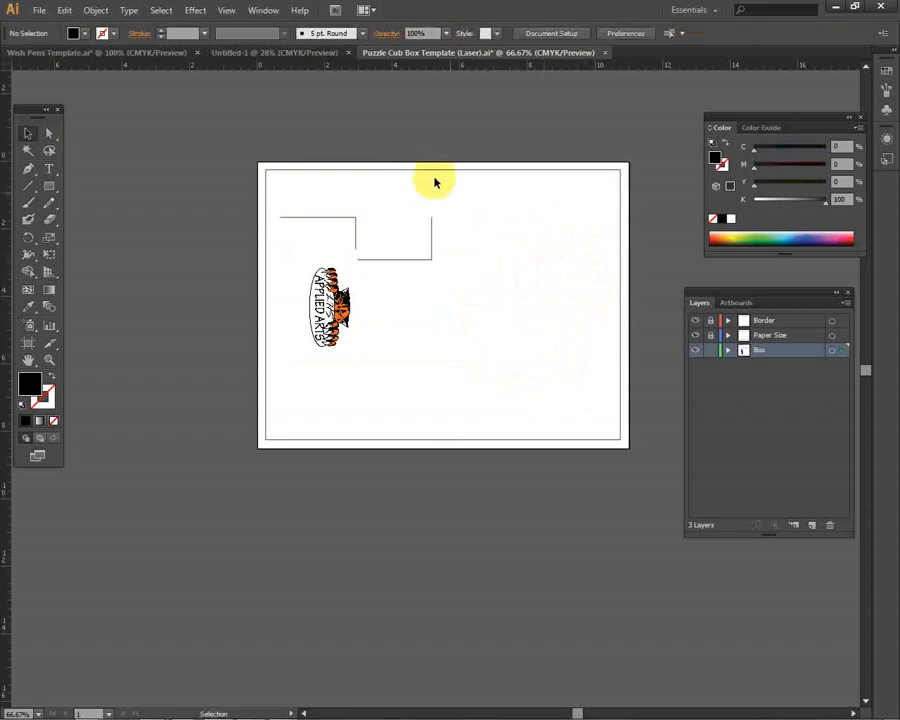
# - Draw a vertical line to the right of the box outline and start type on a path near its lower end
pyautogui.click(29, 186)
pyautogui.moveTo(488, 249); pyautogui.dragTo(488, 355)
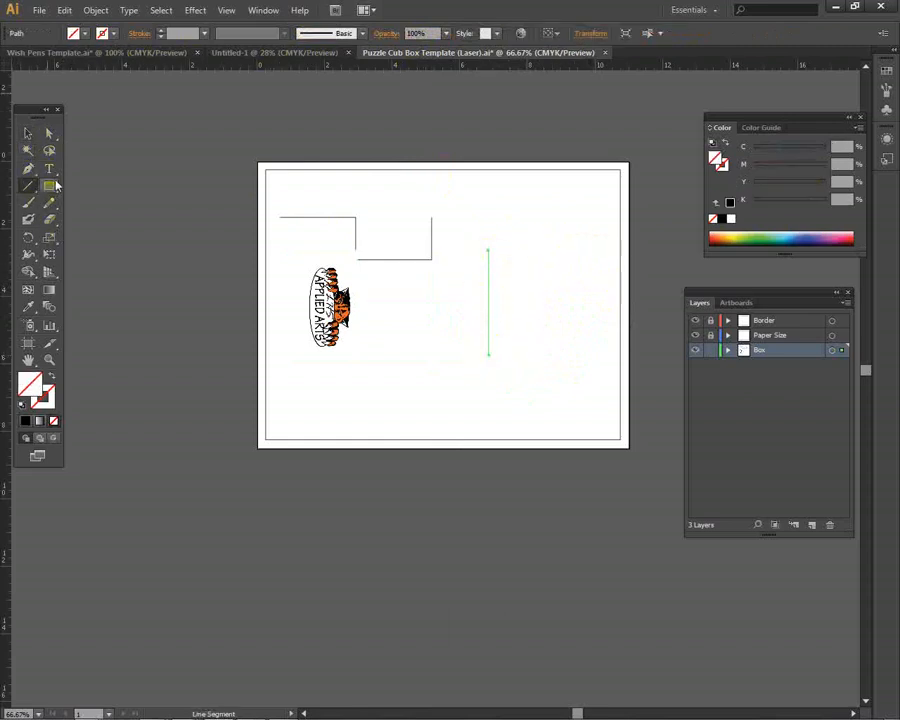
pyautogui.click(52, 172)
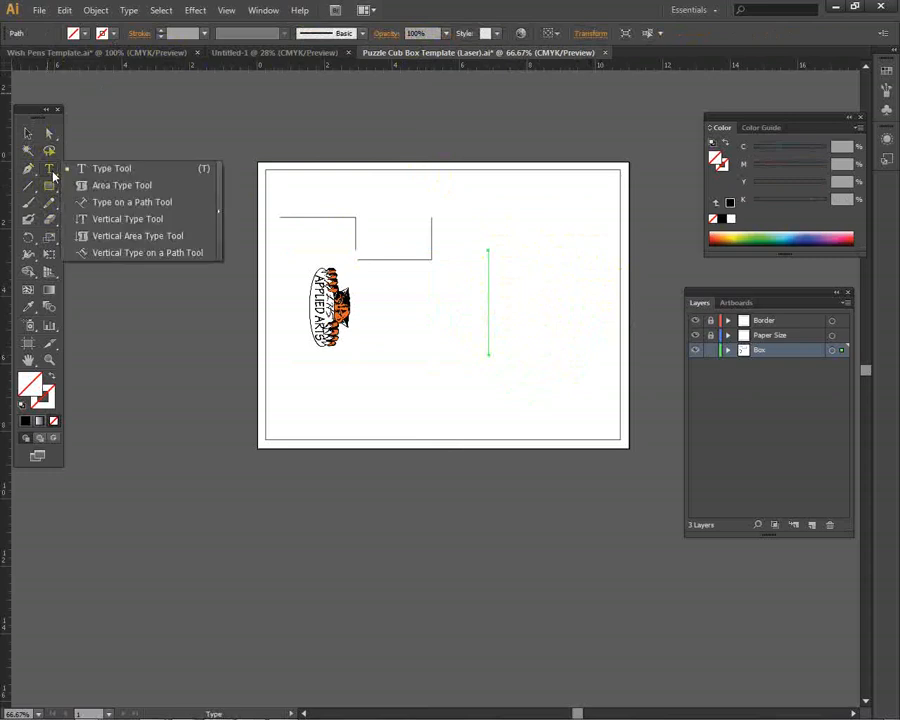
pyautogui.click(121, 207)
pyautogui.click(488, 344)
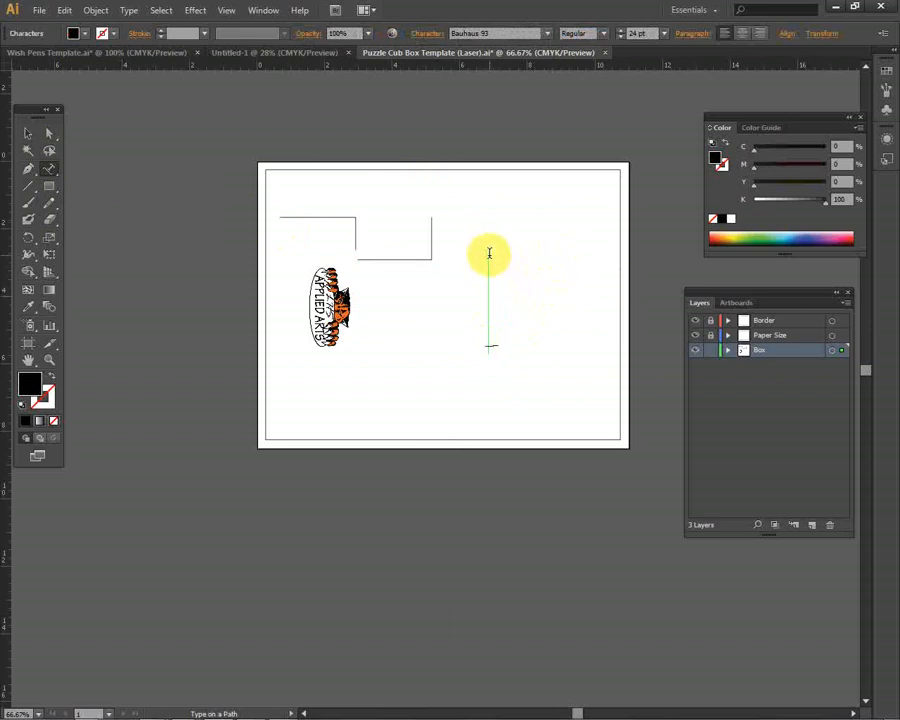
# - Try to restart the path type at the upper end of the vertical line
pyautogui.press('Escape')
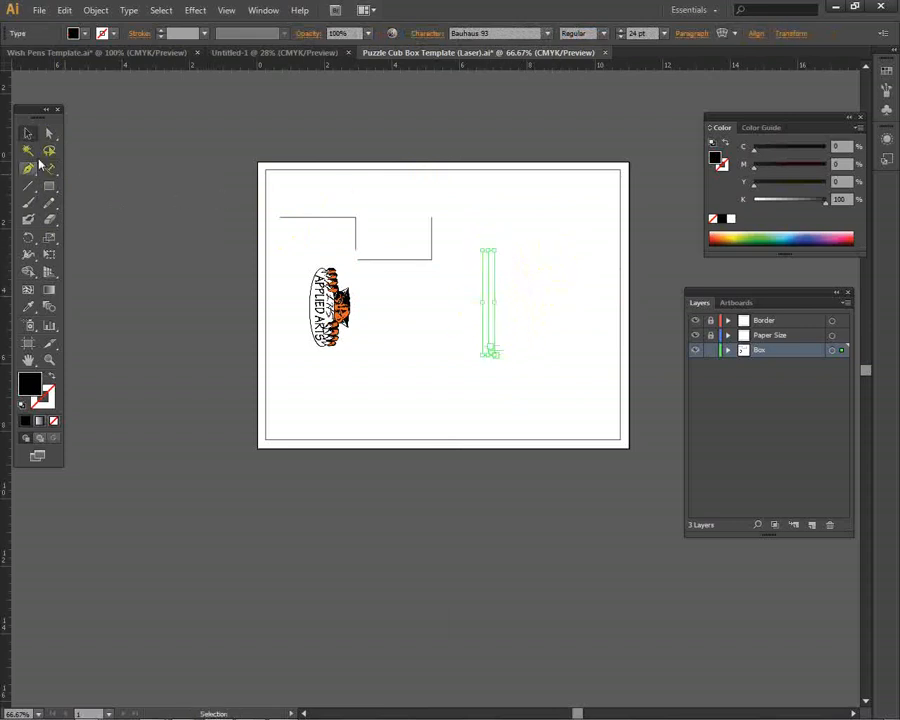
pyautogui.click(47, 174)
pyautogui.click(491, 256)
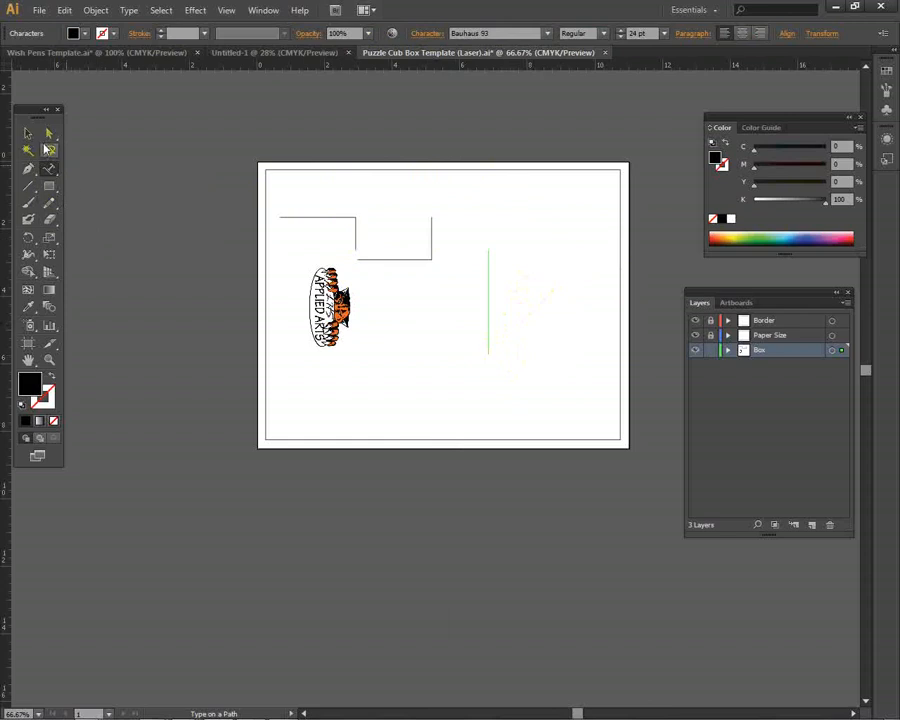
pyautogui.click(49, 133)
pyautogui.click(491, 348)
pyautogui.click(434, 305)
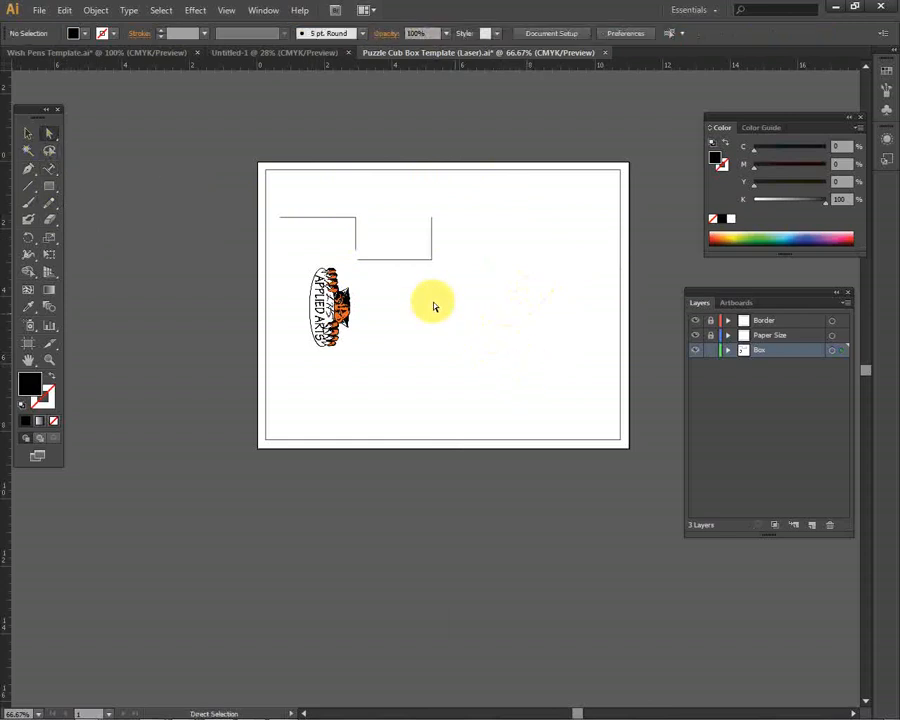
# - Move the path type's start bracket to the vertical line's upper end and enter PUZZLE CUBE 2015 along the path
pyautogui.moveTo(546, 267); pyautogui.dragTo(451, 385)
pyautogui.click(28, 133)
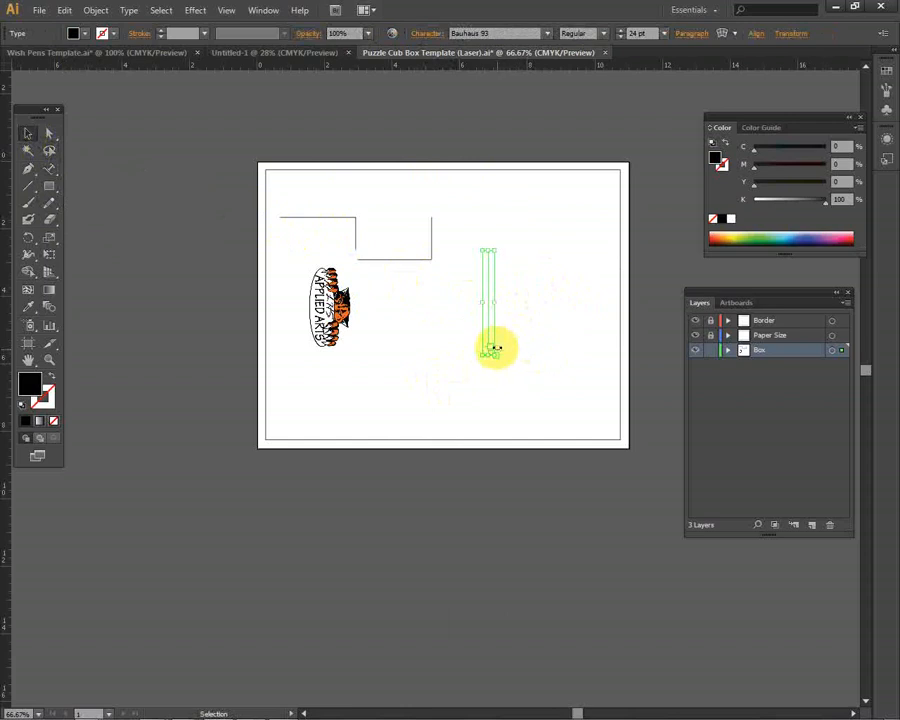
pyautogui.moveTo(496, 347); pyautogui.dragTo(503, 305)
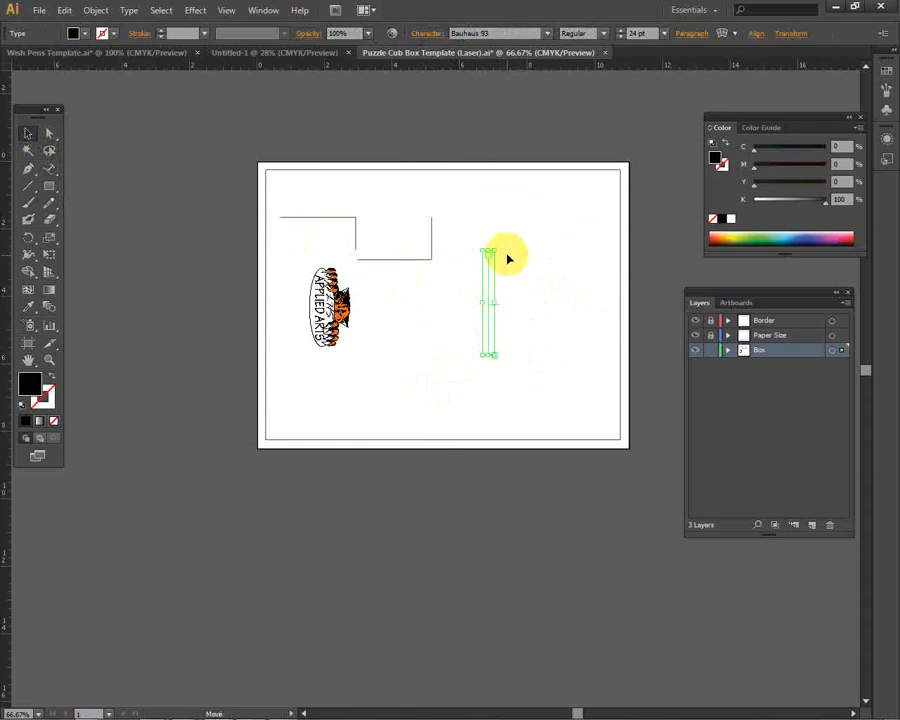
pyautogui.click(49, 168)
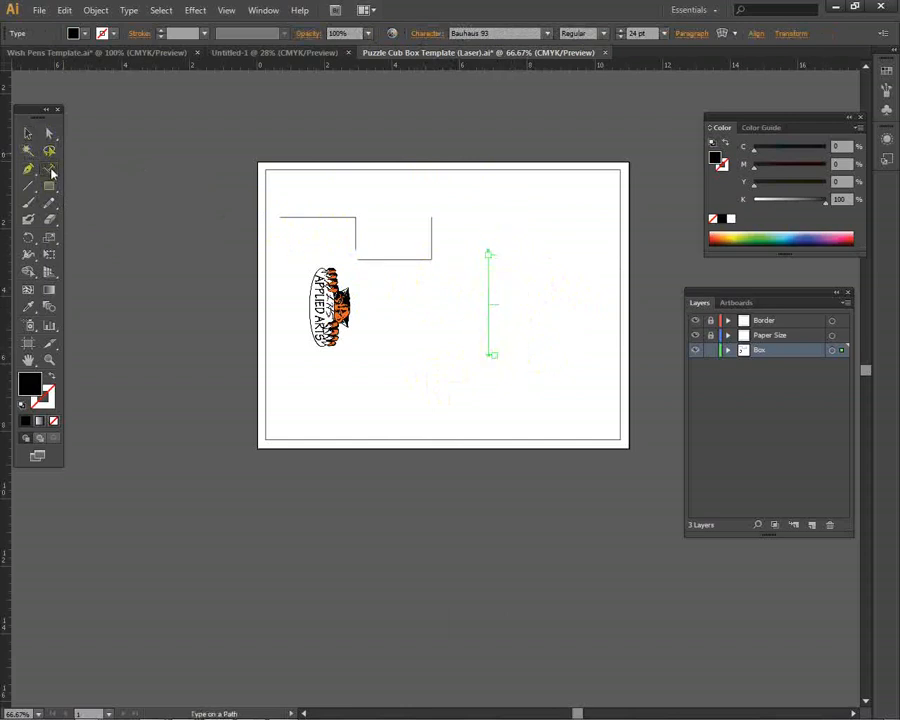
pyautogui.click(489, 254)
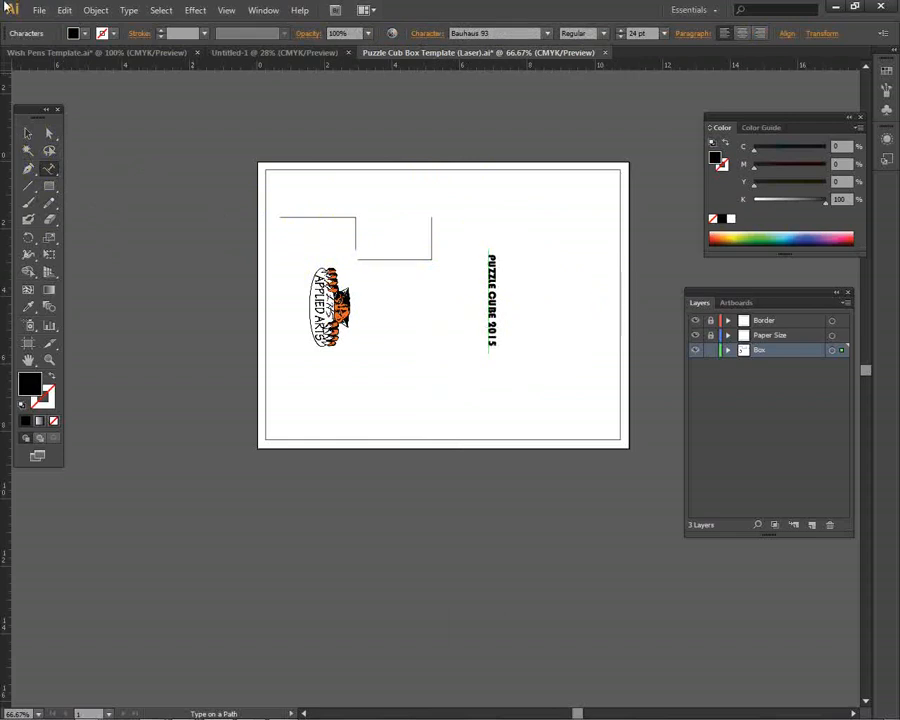
# - Move the vertical text closer to the box outline and slide the lettering up to the path's upper end
pyautogui.click(31, 134)
pyautogui.moveTo(488, 285); pyautogui.dragTo(460, 286)
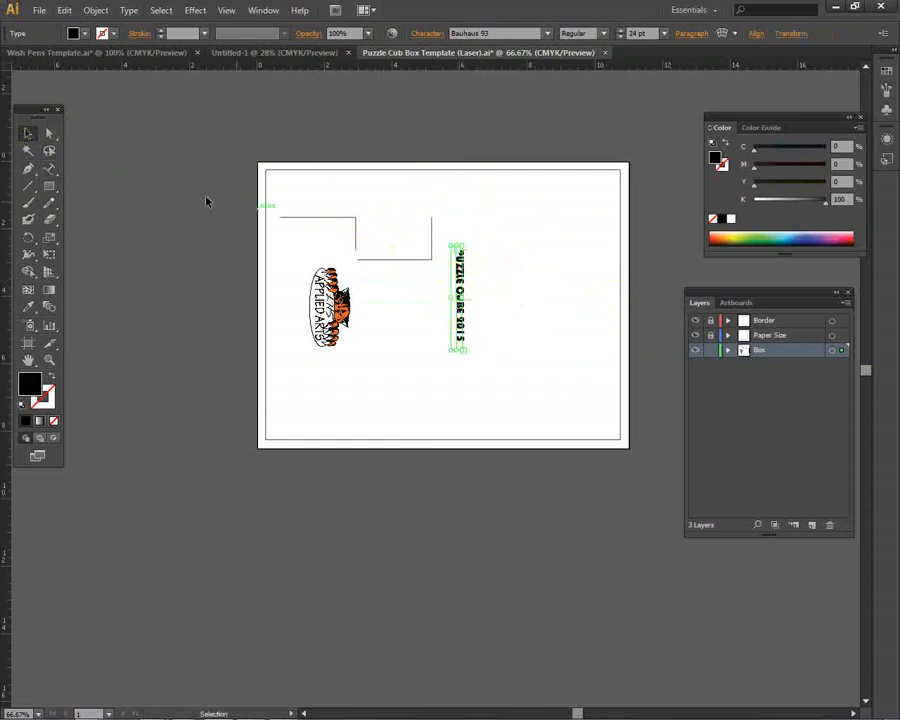
pyautogui.hotkey('ctrl', '+')
pyautogui.hotkey('ctrl', '+')
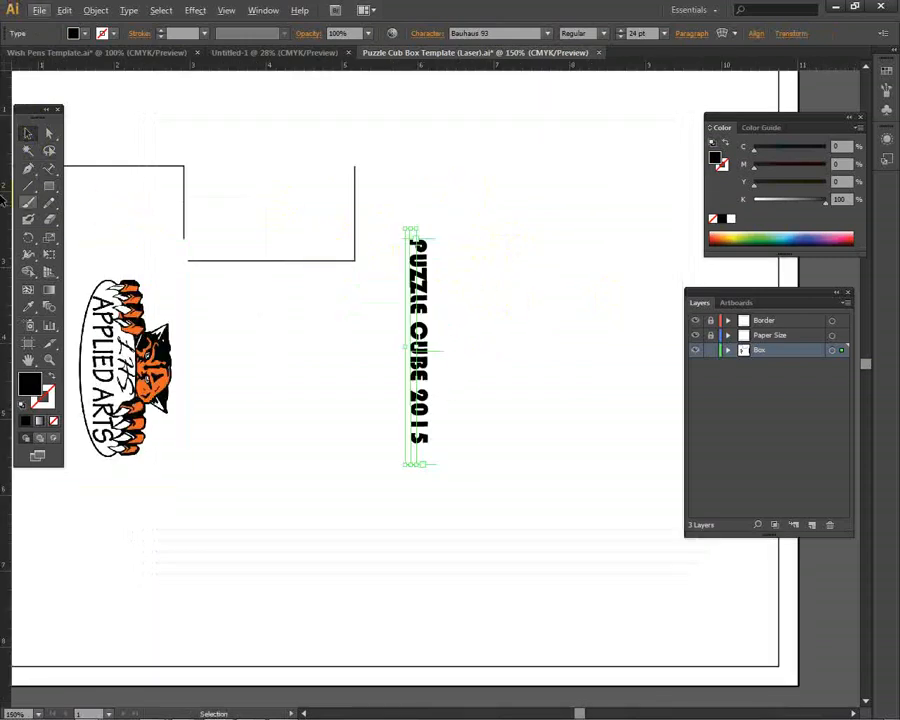
pyautogui.click(48, 138)
pyautogui.click(429, 352)
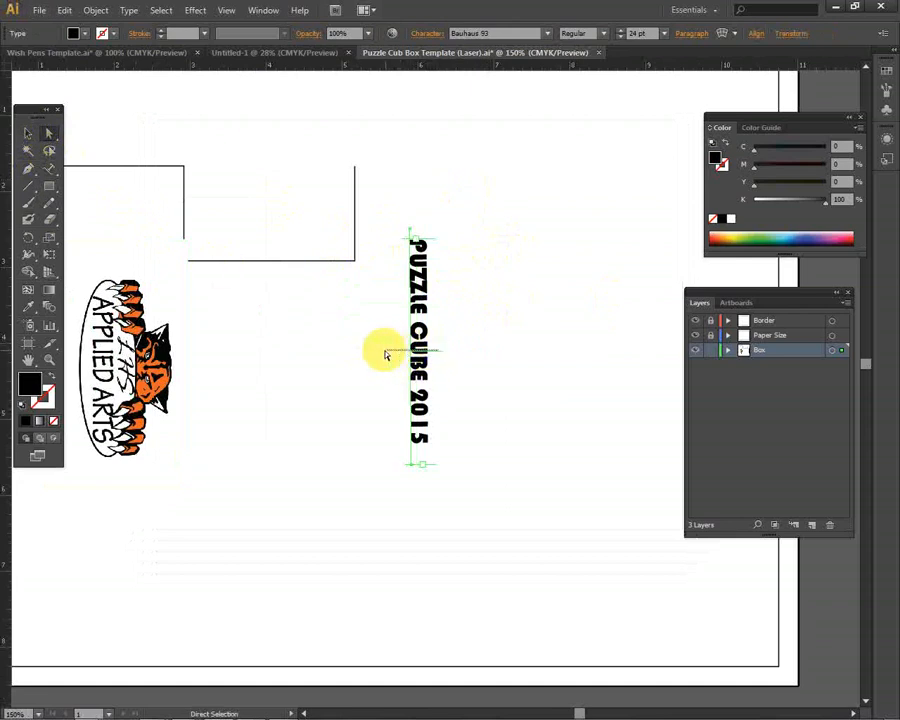
pyautogui.moveTo(434, 354)
pyautogui.mouseDown()
pyautogui.moveTo(436, 364)
pyautogui.moveTo(388, 361)
pyautogui.moveTo(439, 366)
pyautogui.moveTo(434, 289)
pyautogui.moveTo(445, 367)
pyautogui.moveTo(443, 343)
pyautogui.moveTo(434, 349)
pyautogui.mouseUp()
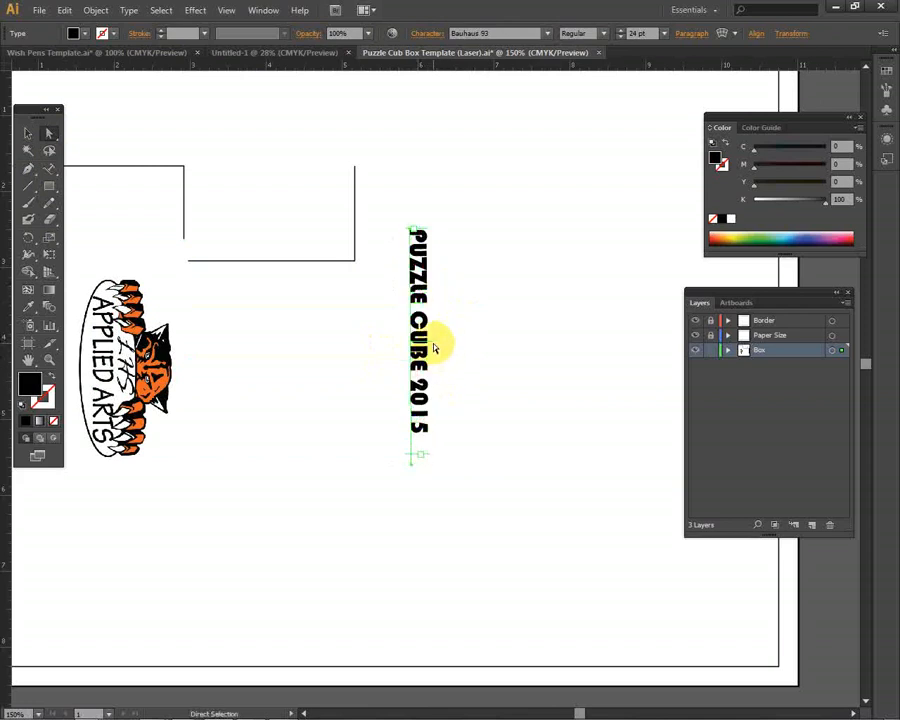
# - Scale the vertical PUZZLE CUBE 2015 text up to about 31 pt
pyautogui.press('t')
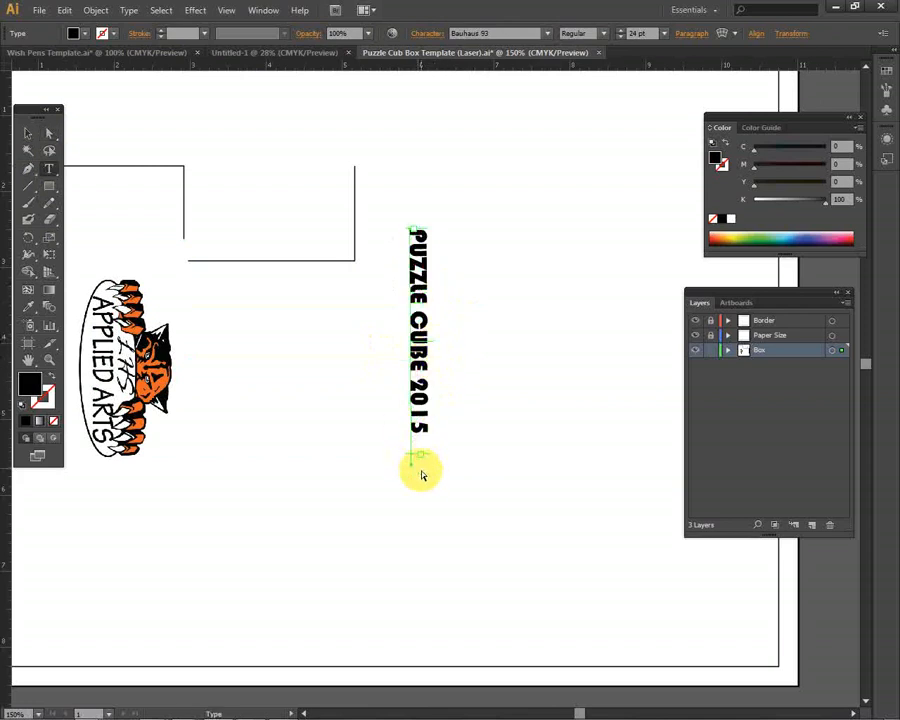
pyautogui.press('v')
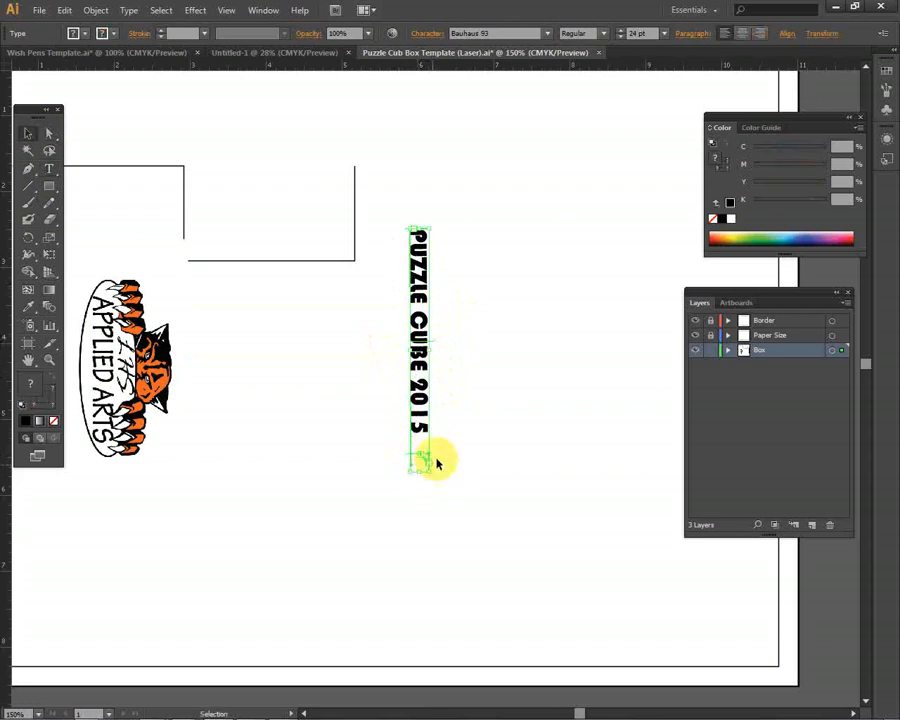
pyautogui.moveTo(428, 474); pyautogui.dragTo(432, 542)
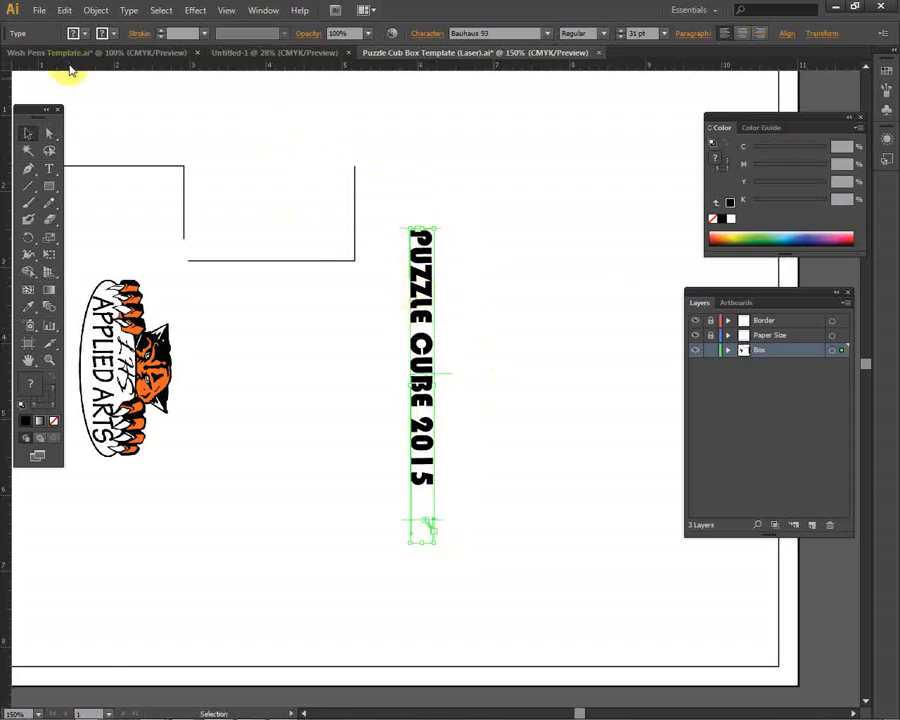
# - Open the print settings for the template and choose the \\lhprint2\LH-0002-Color printer
pyautogui.click(40, 11)
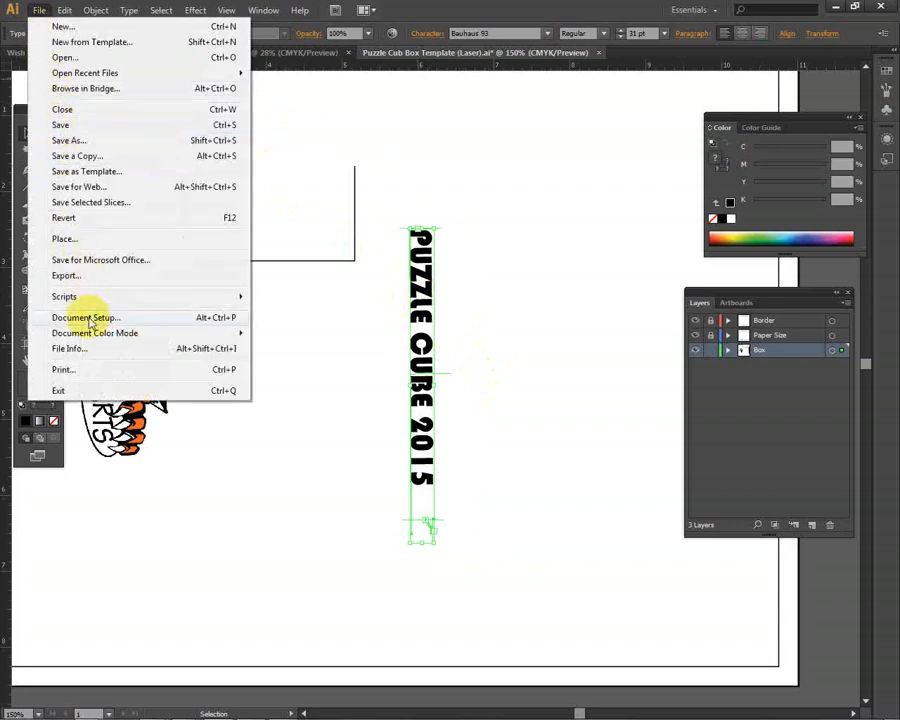
pyautogui.click(88, 370)
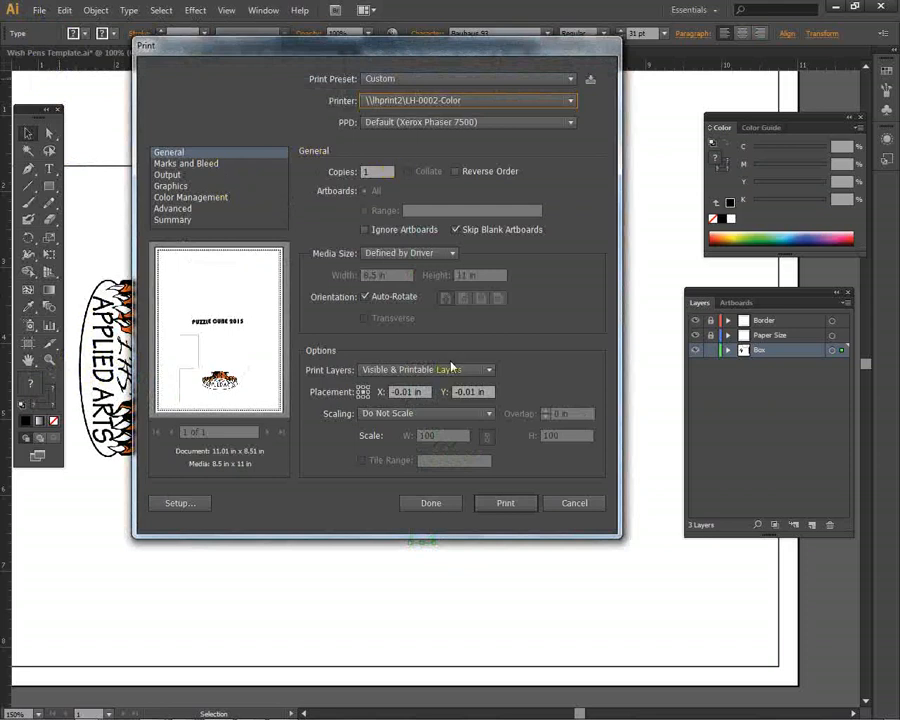
pyautogui.click(178, 504)
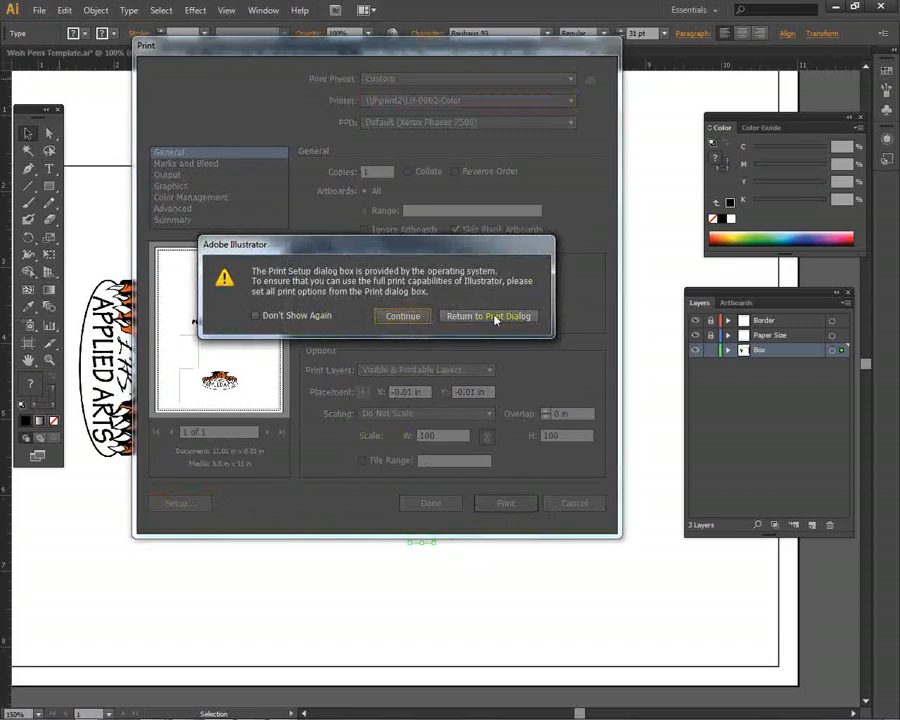
pyautogui.click(495, 317)
pyautogui.click(487, 104)
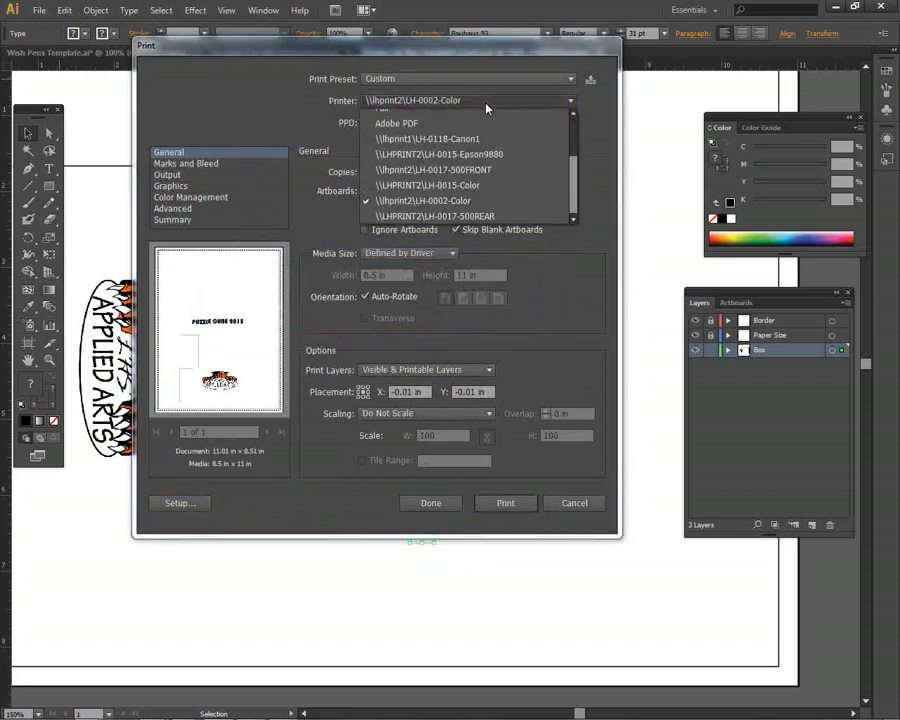
pyautogui.click(450, 204)
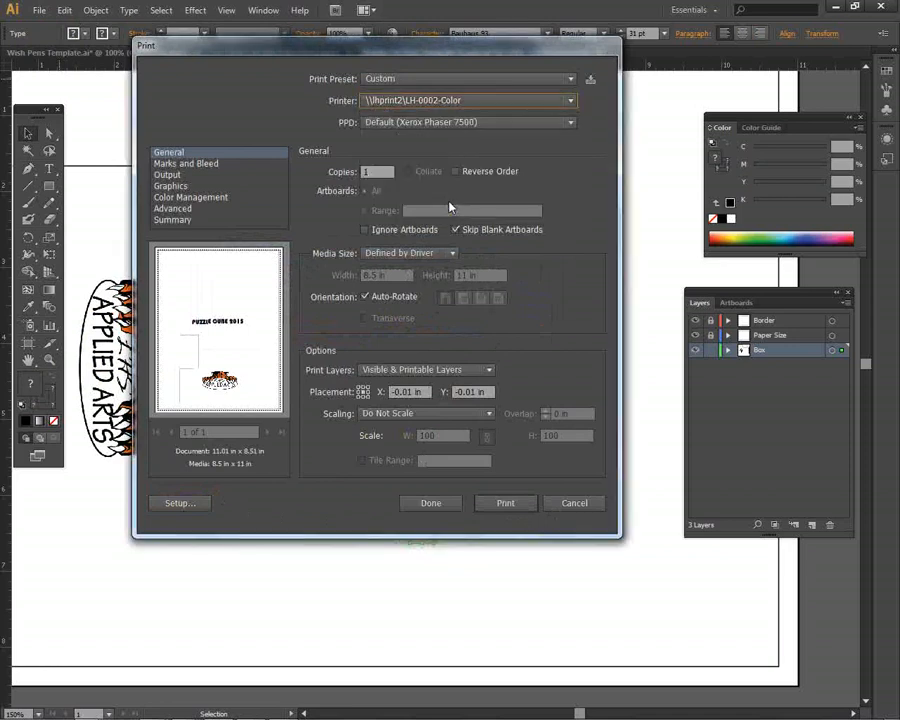
# - Set the printer driver's paper source to Manual Feed (Tray 1) and apply the system print setup
pyautogui.click(180, 503)
pyautogui.click(401, 315)
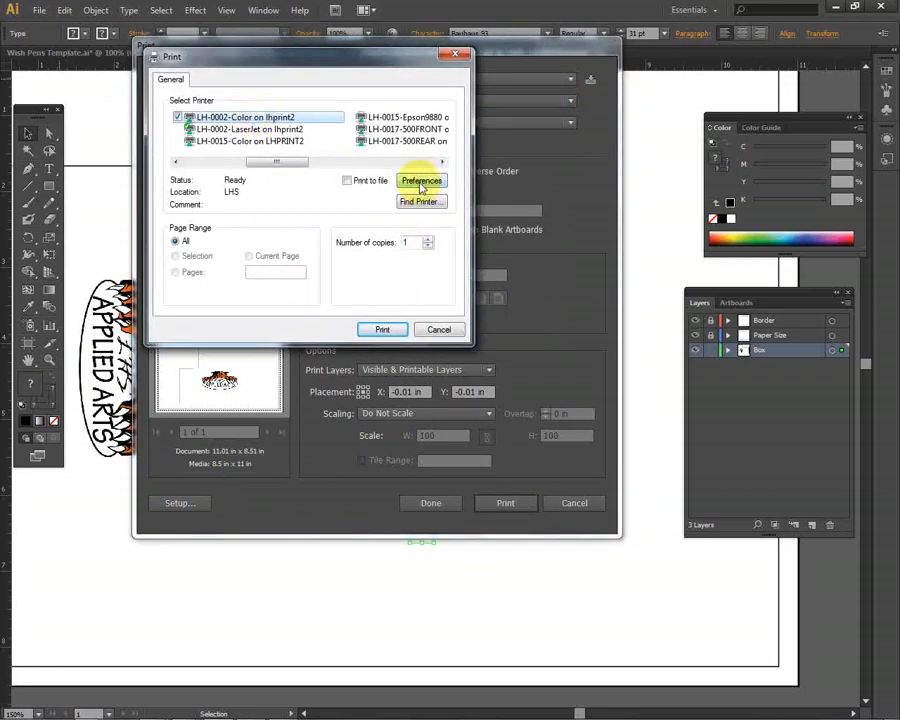
pyautogui.click(415, 181)
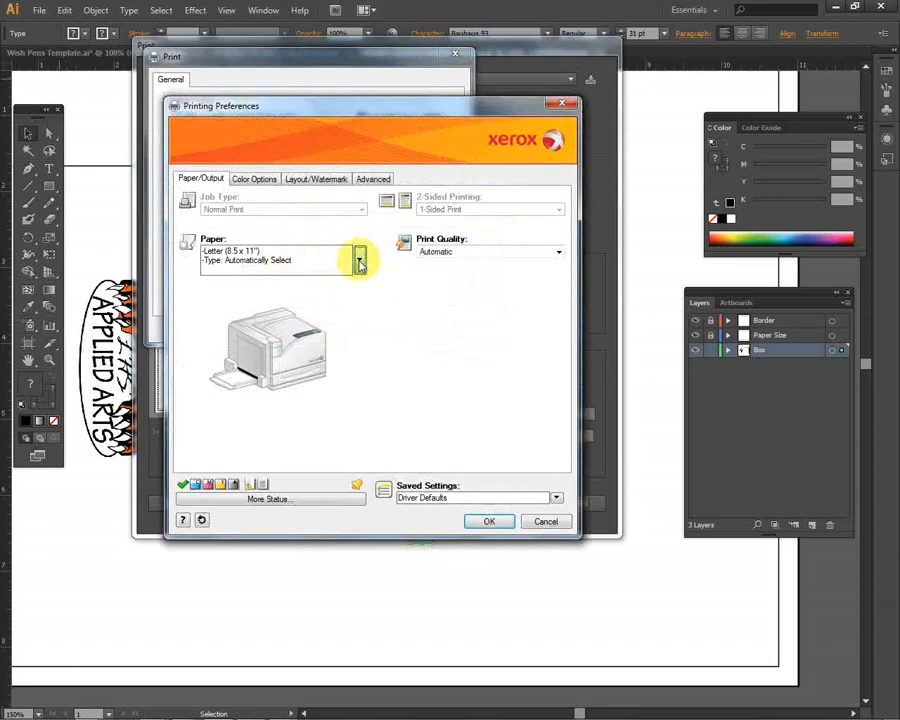
pyautogui.click(360, 262)
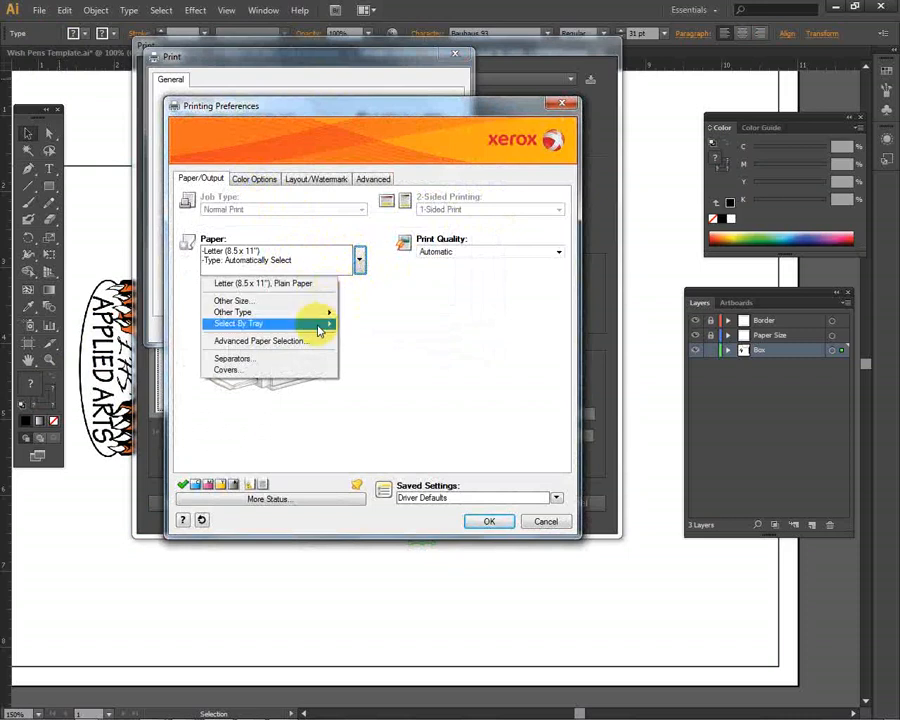
pyautogui.moveTo(320, 323)
pyautogui.click(124, 341)
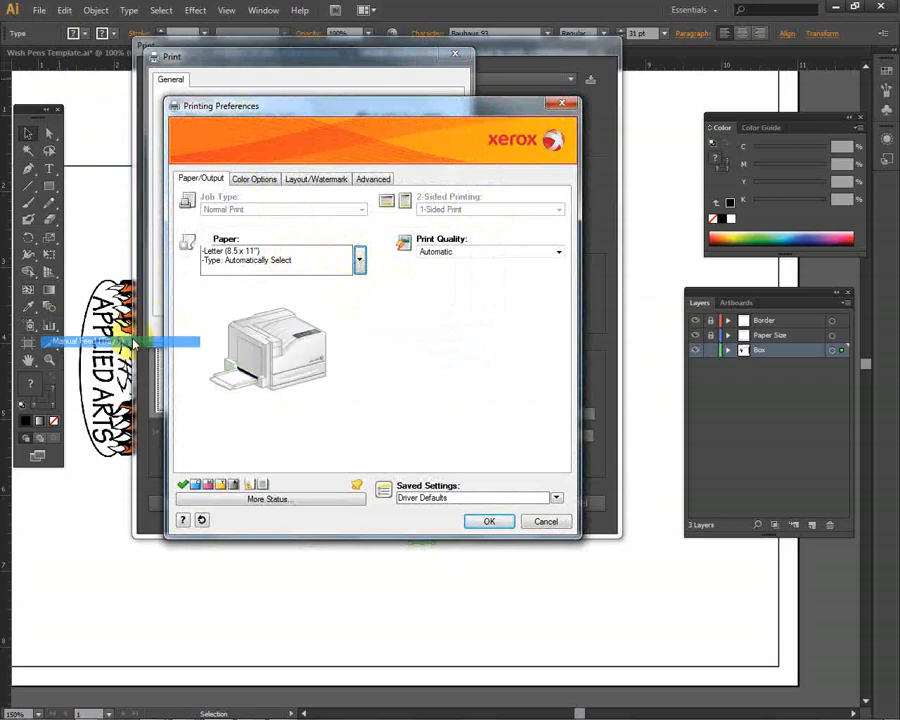
pyautogui.click(333, 272)
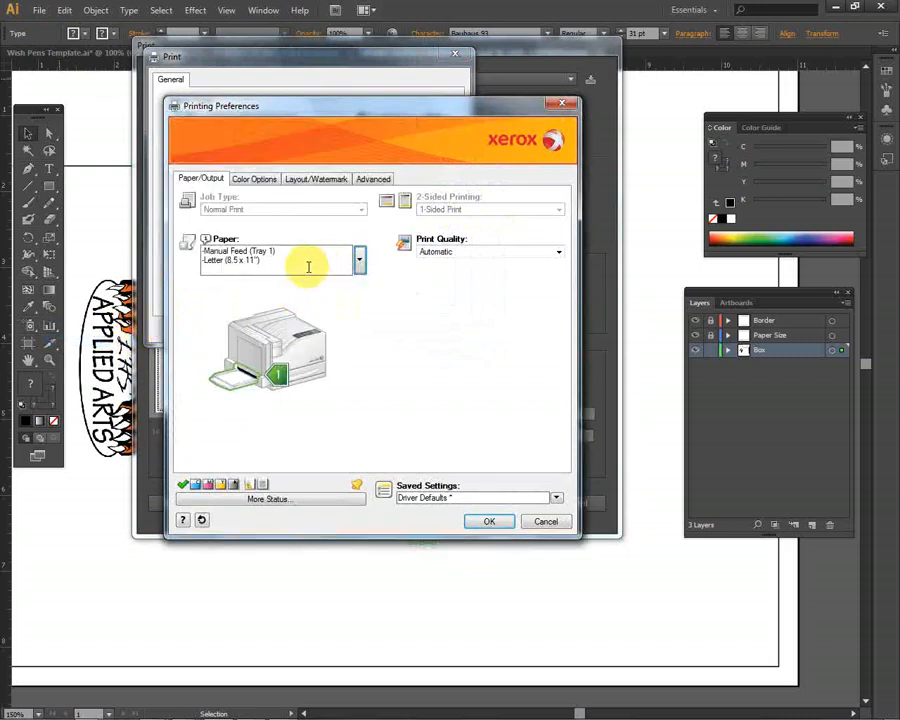
pyautogui.click(489, 521)
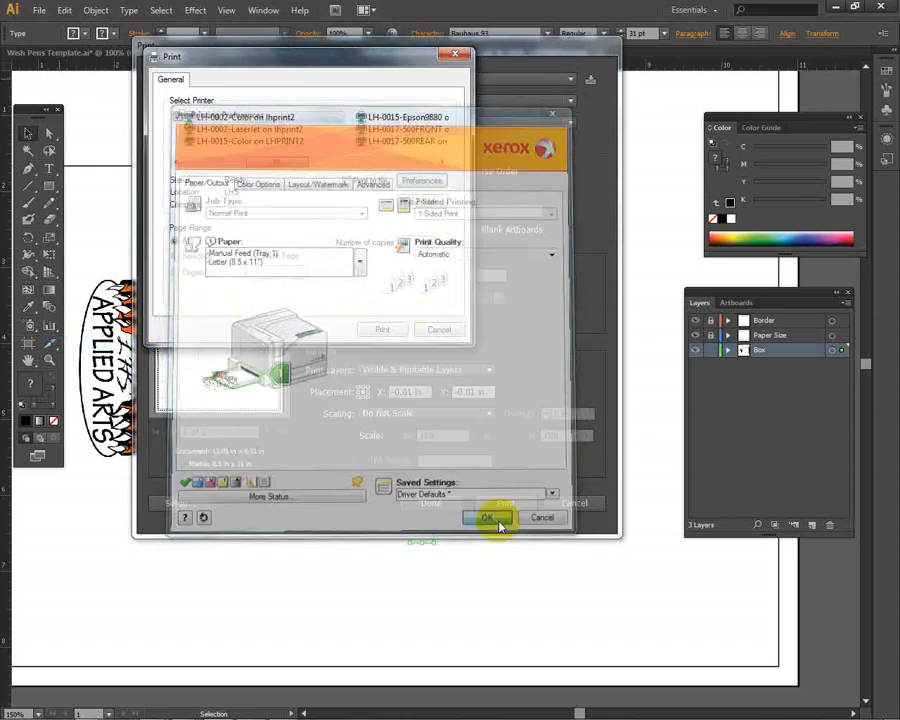
pyautogui.click(385, 331)
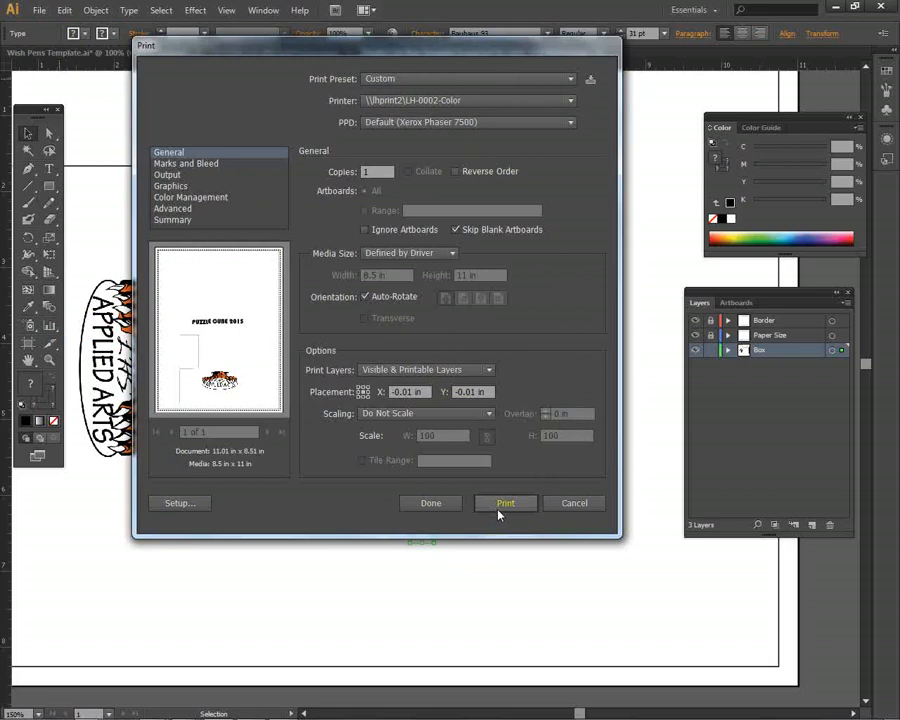
# - Keep the print settings without printing the document, and deselect the vertical text
pyautogui.click(433, 506)
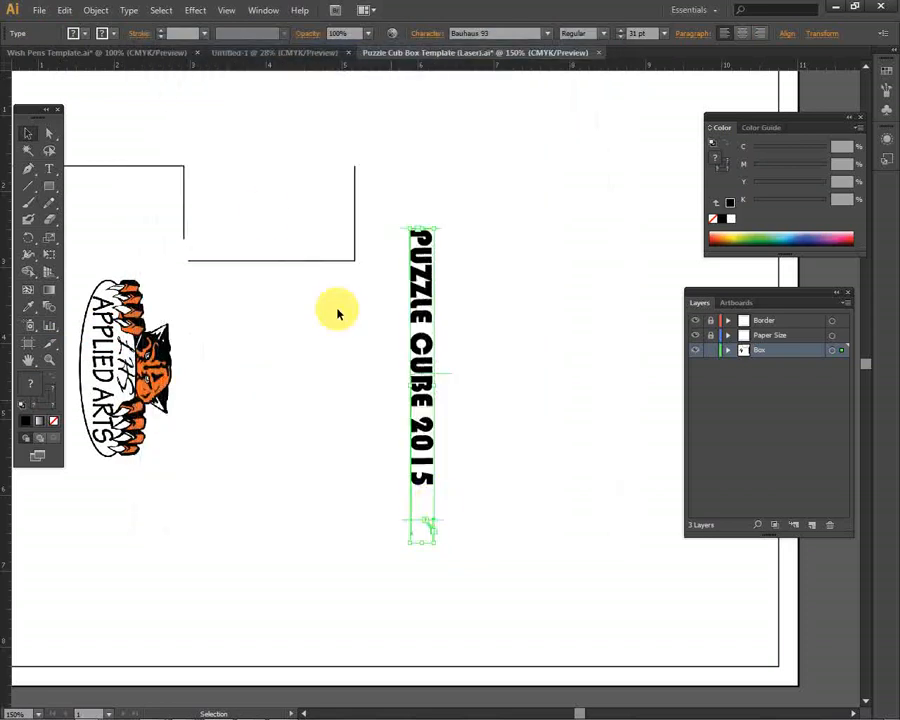
pyautogui.click(185, 228)
pyautogui.click(280, 318)
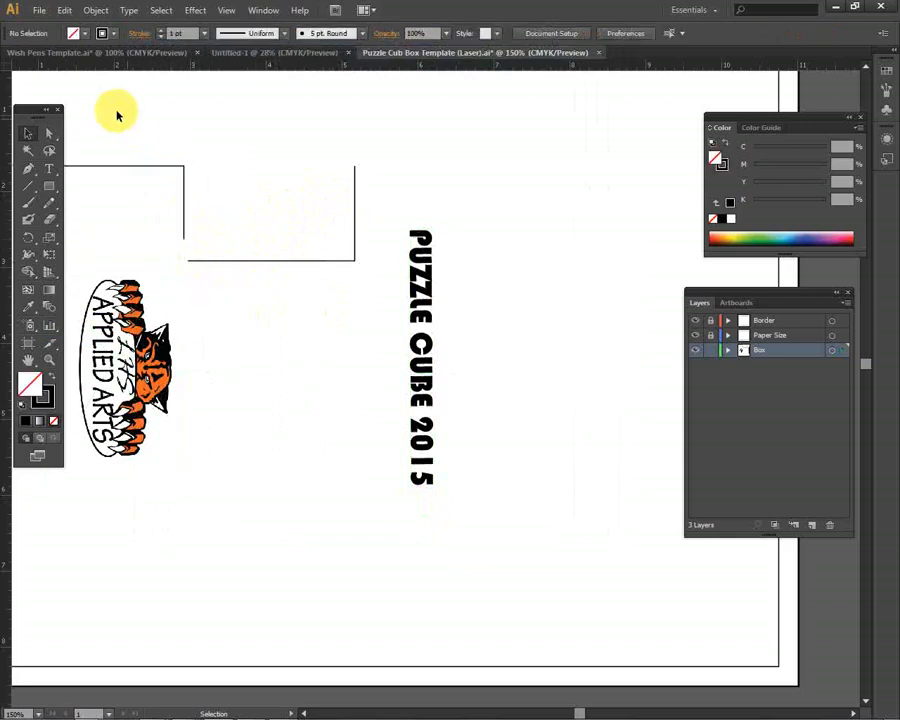
pyautogui.moveTo(637, 710)
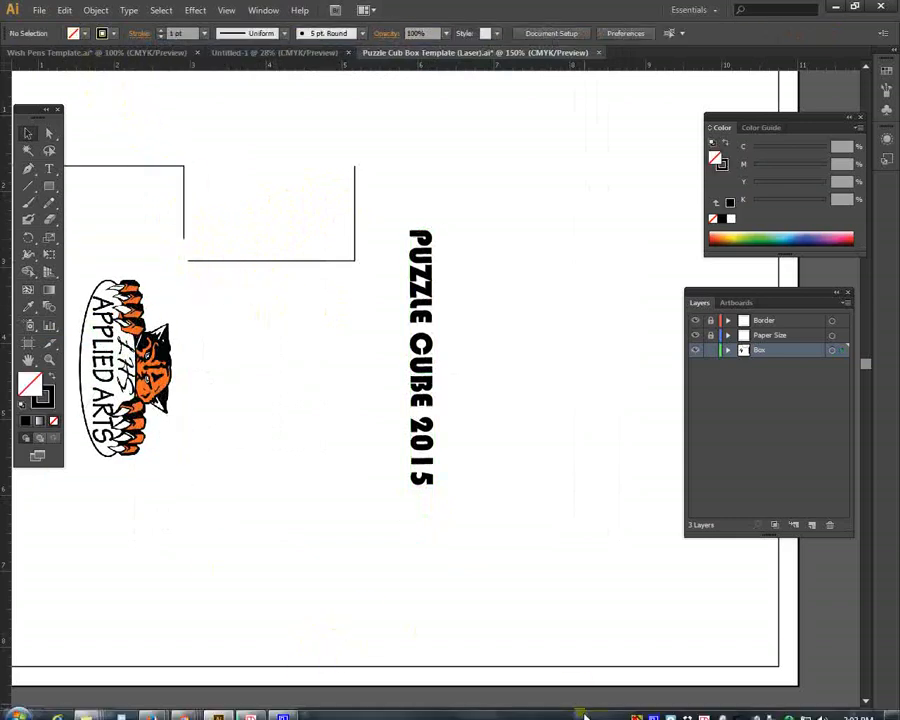
pyautogui.click(652, 712)
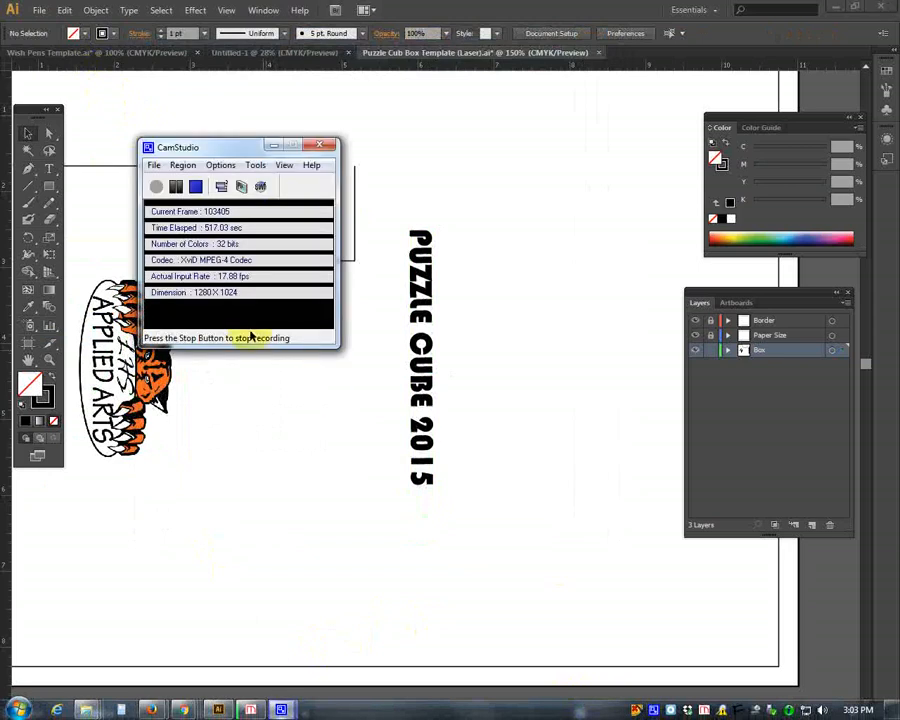